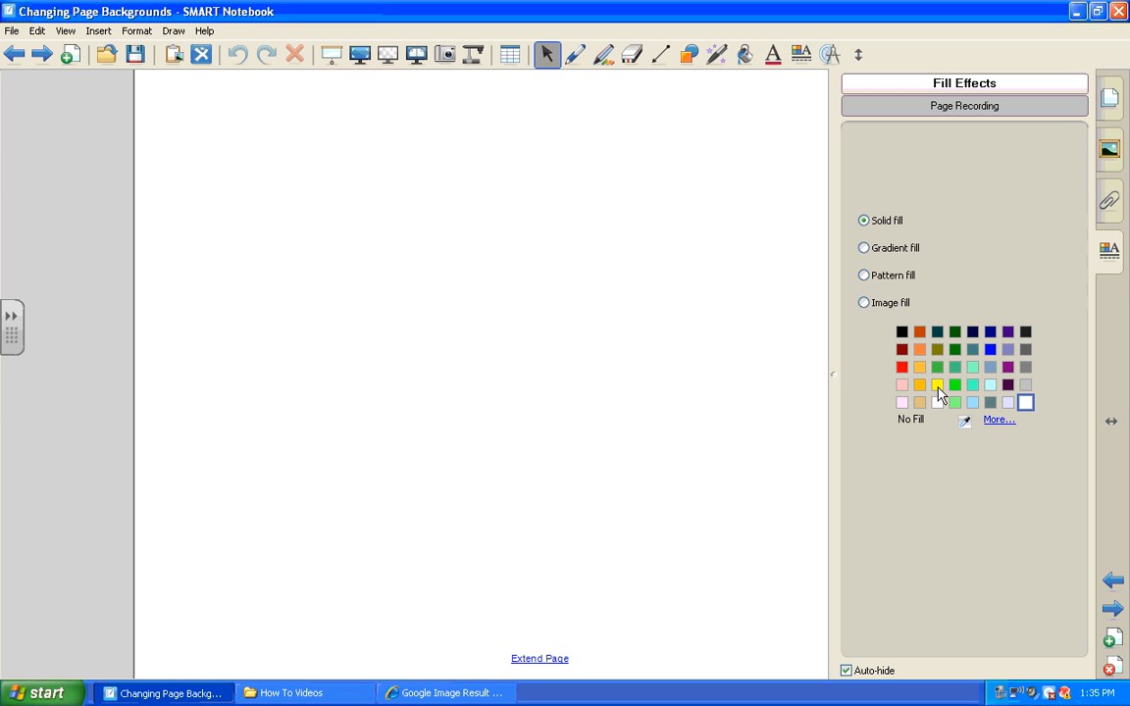
Step: Try solid page backgrounds in yellow, medium green, blue and dark green, ending with light orange
{"action": "left_click", "coordinate": [936, 385]}
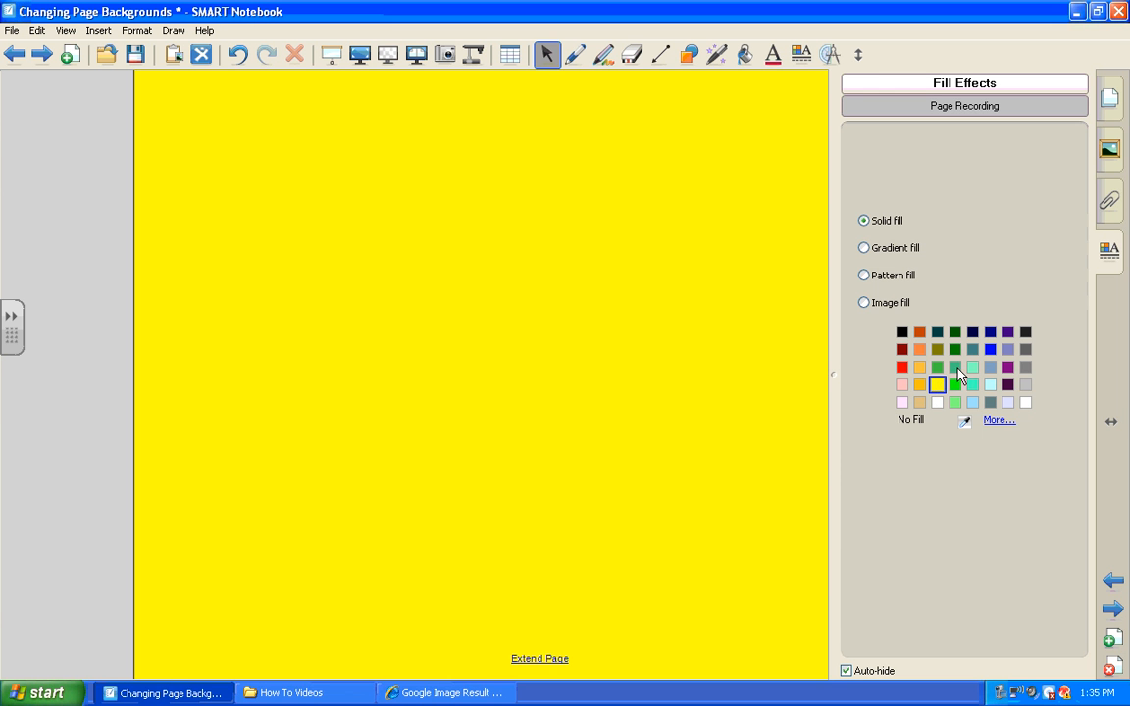
{"action": "left_click", "coordinate": [956, 369]}
{"action": "left_click", "coordinate": [989, 350]}
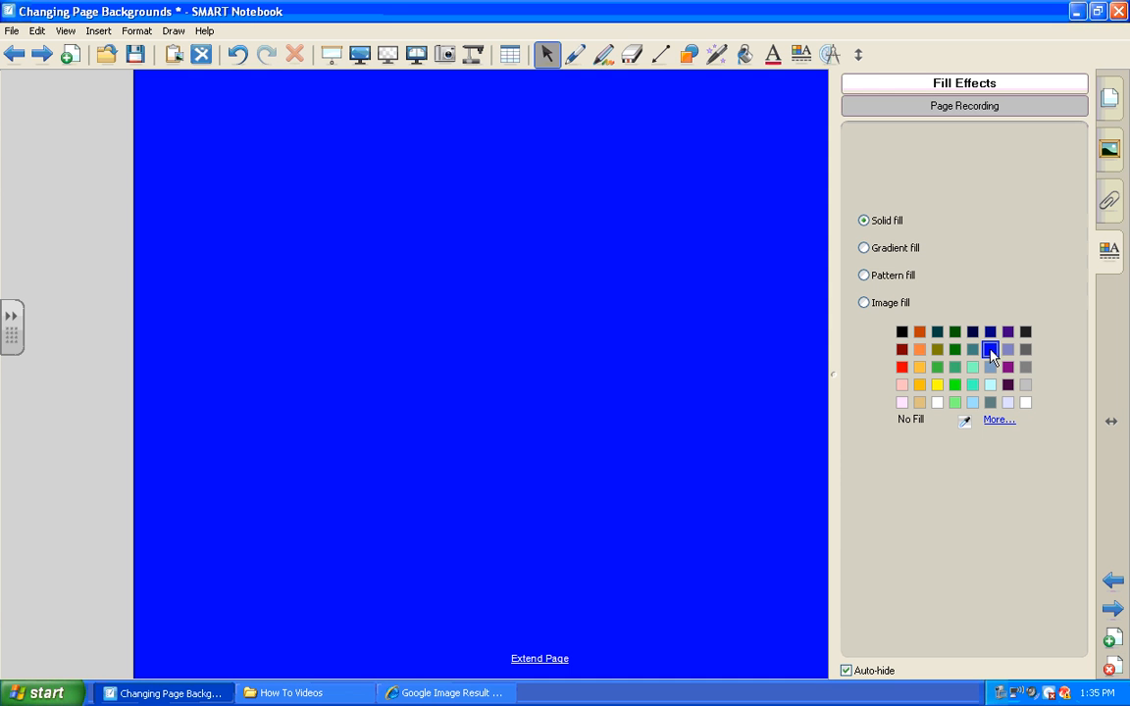
{"action": "left_click", "coordinate": [954, 331]}
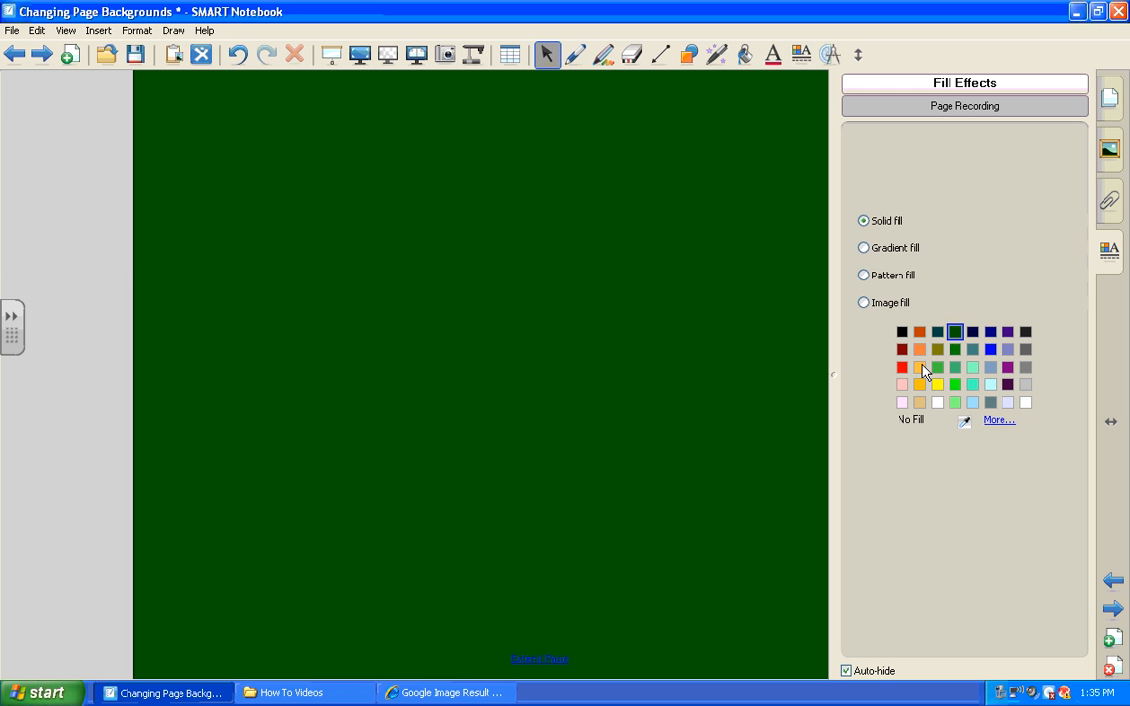
{"action": "left_click", "coordinate": [920, 368]}
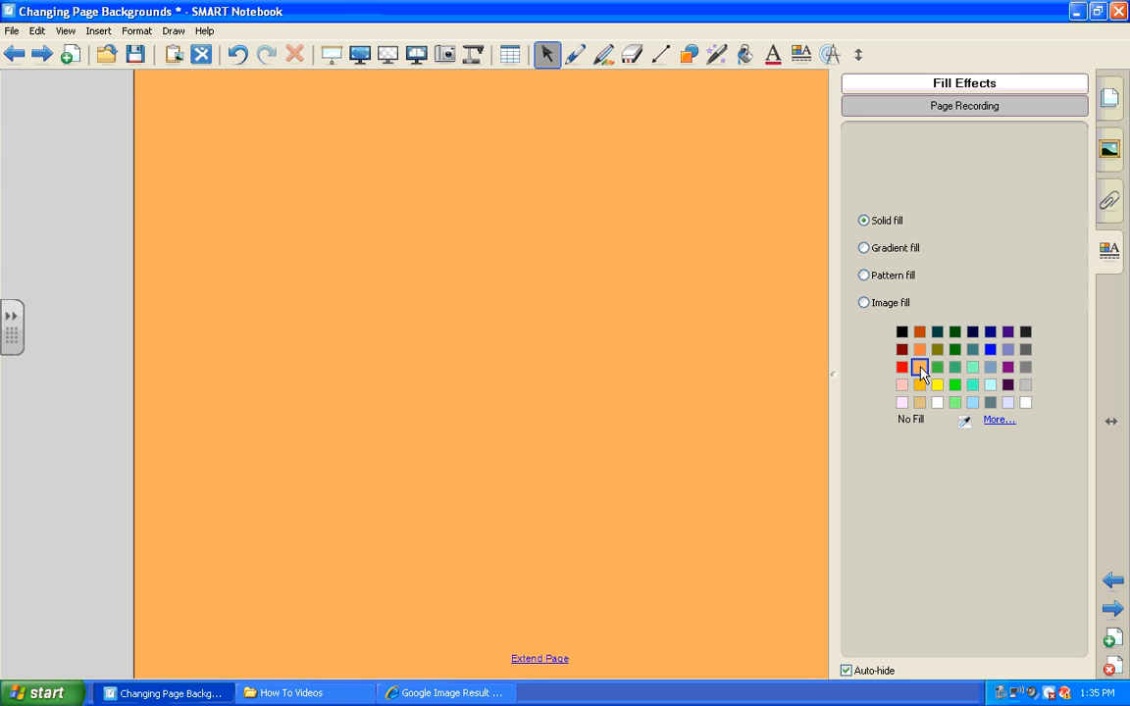
Step: Lighten the solid orange page background with a custom color at luminance 202
{"action": "left_click", "coordinate": [996, 420]}
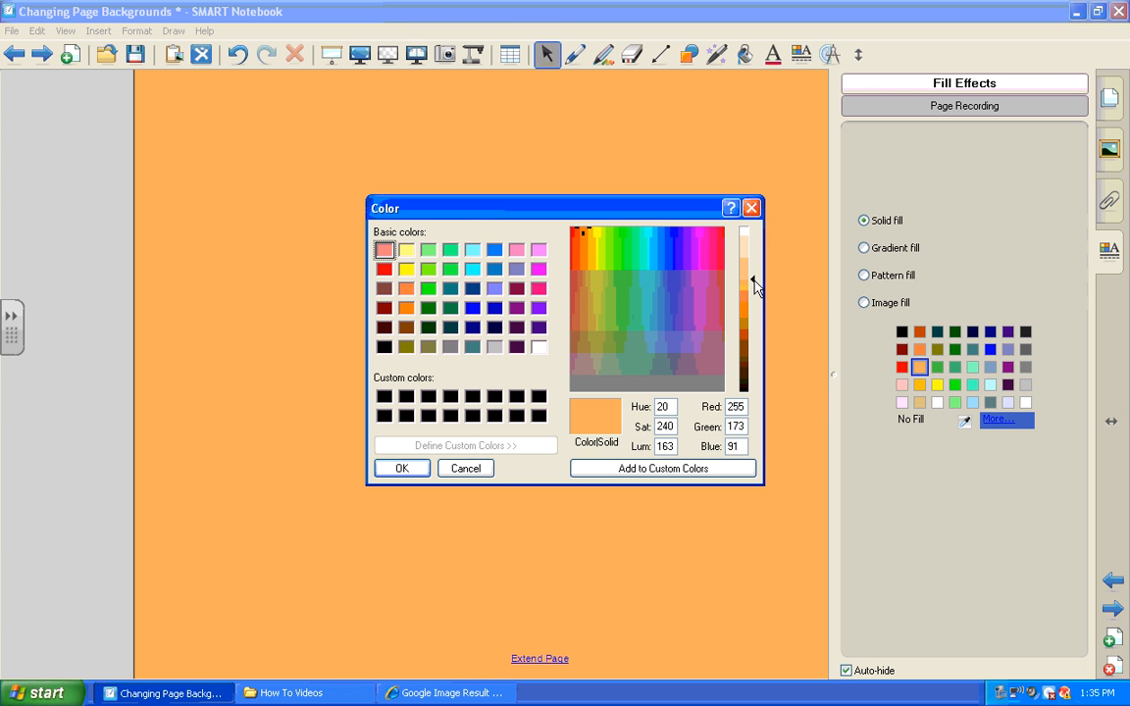
{"action": "left_click_drag", "start_coordinate": [754, 284], "coordinate": [751, 257]}
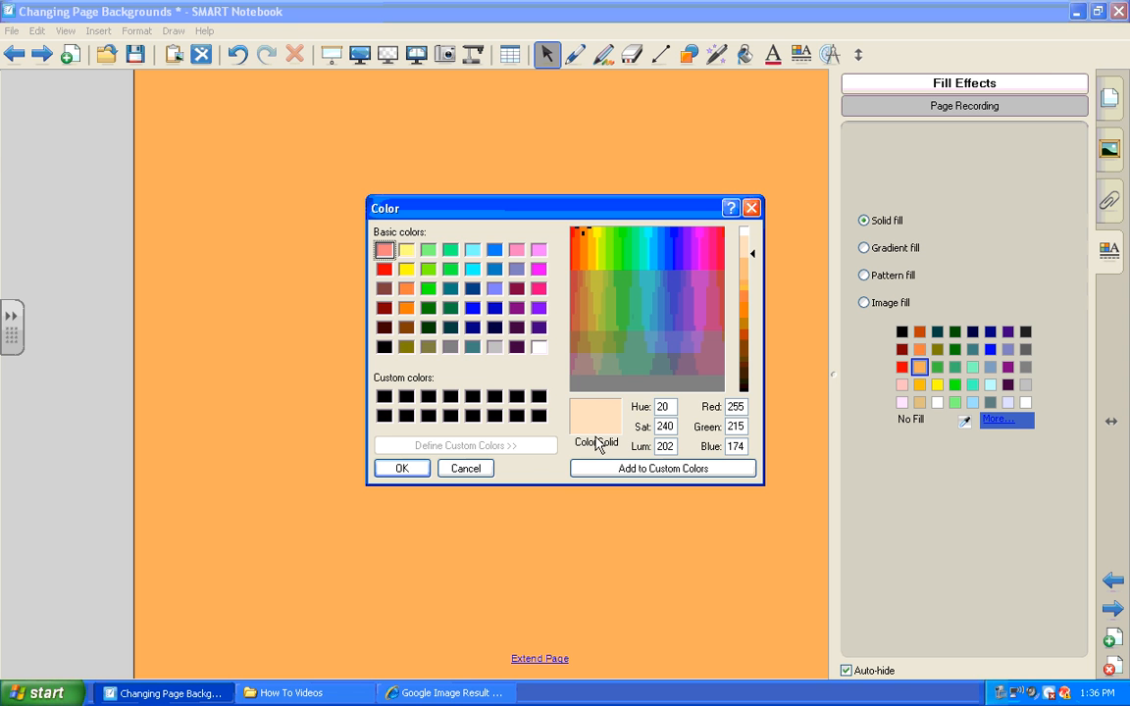
{"action": "left_click", "coordinate": [400, 470]}
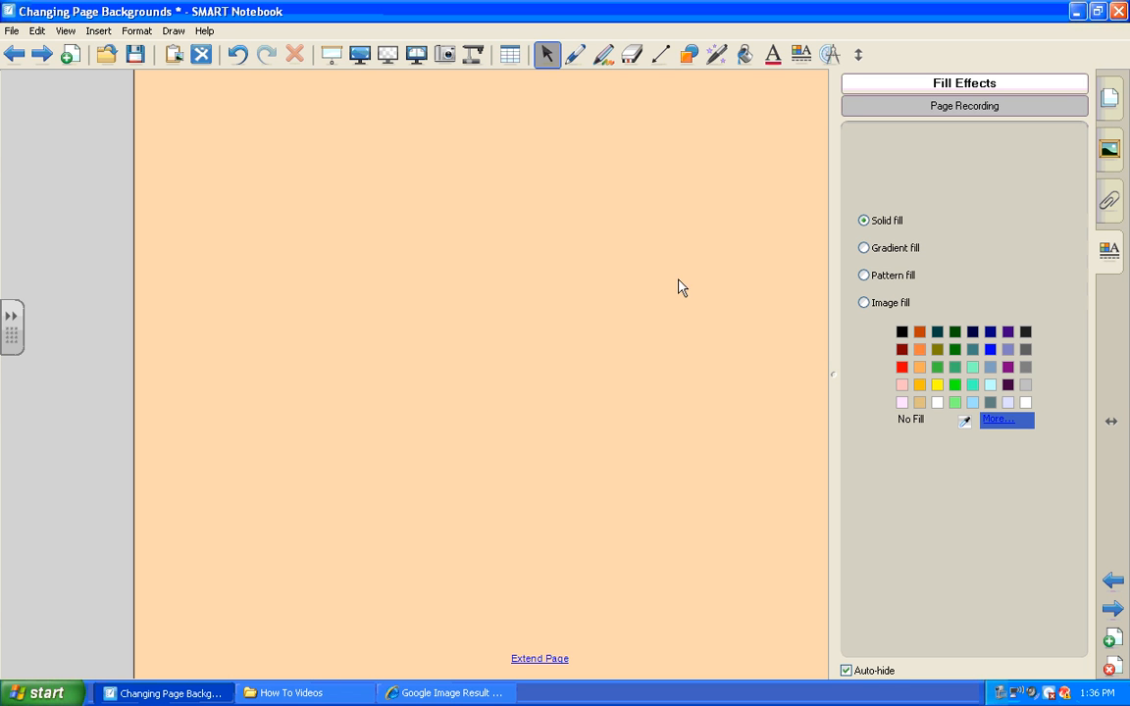
Step: Change the page background to a gradient fill with blue as color one and yellow as color two
{"action": "left_click", "coordinate": [864, 249]}
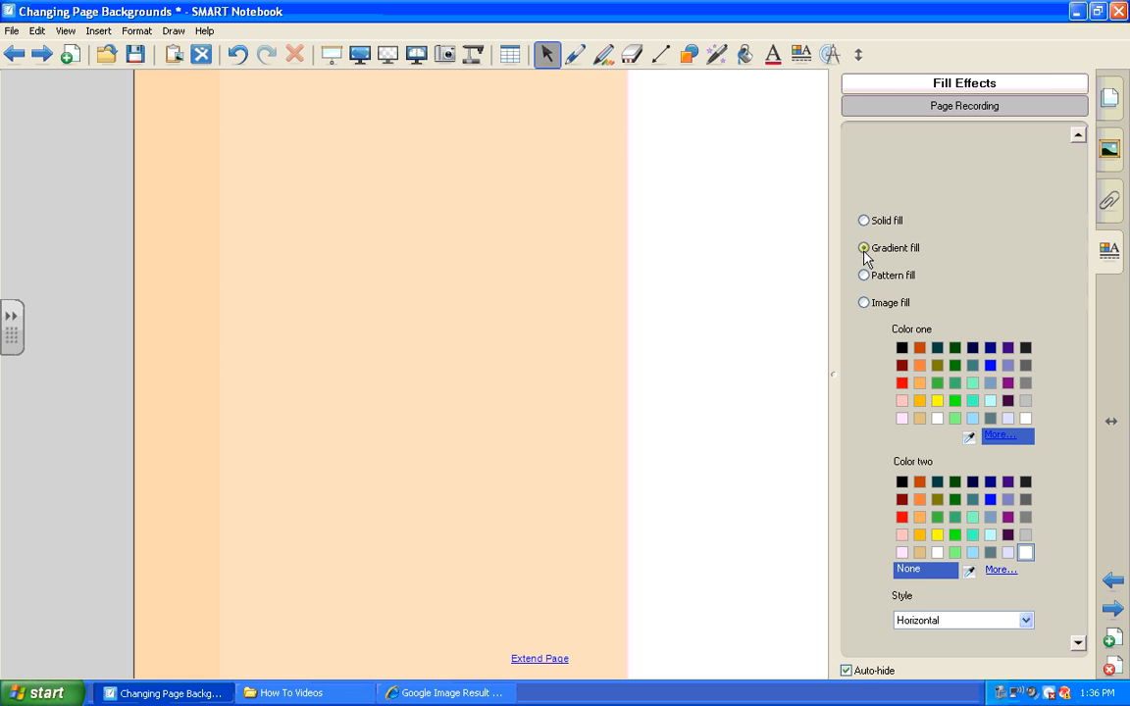
{"action": "left_click", "coordinate": [990, 366]}
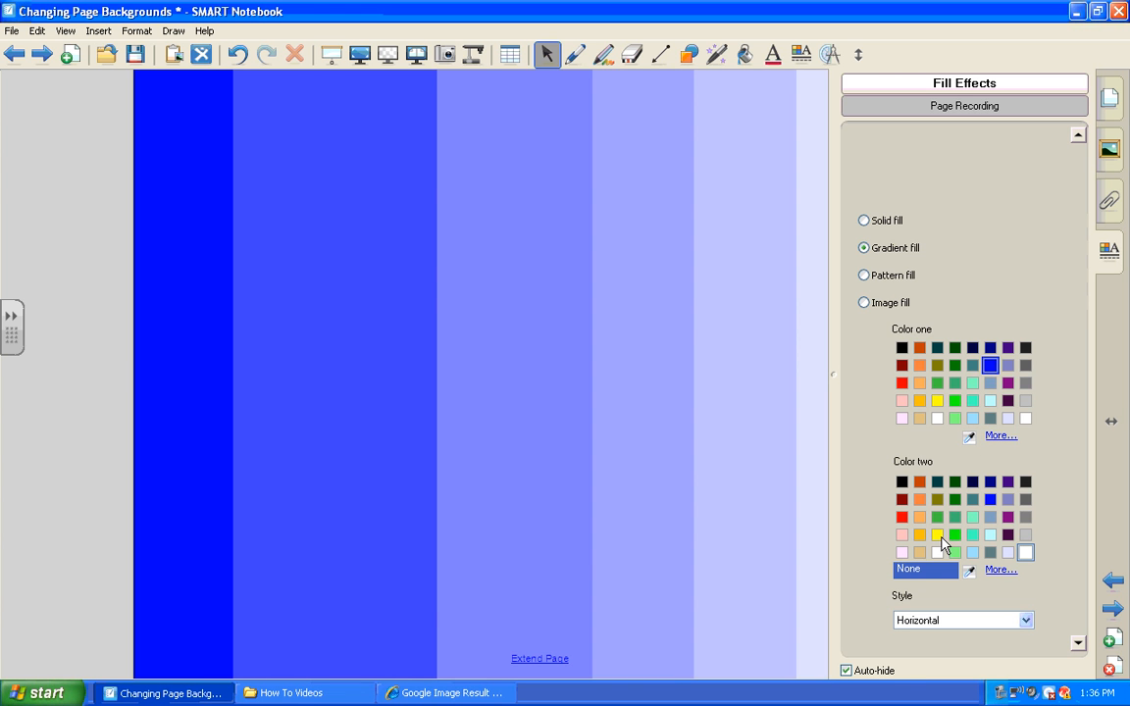
{"action": "left_click", "coordinate": [938, 538]}
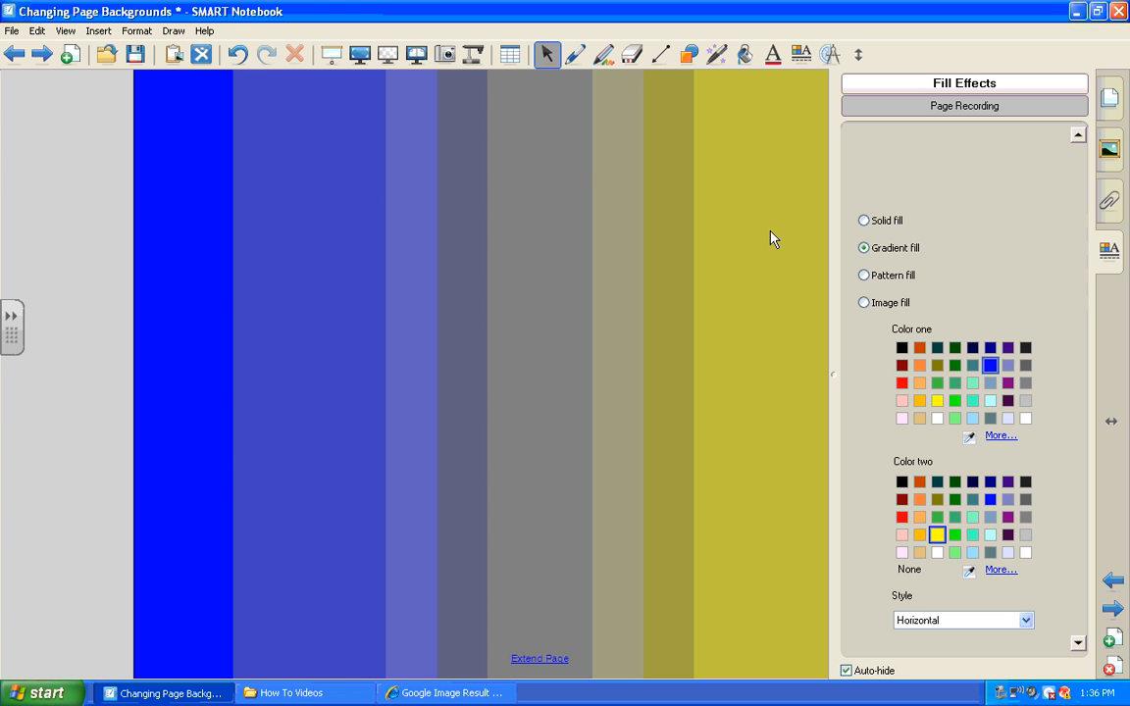
Step: Try the Vertical, Forward diagonal and Backward diagonal styles on the page's gradient fill
{"action": "left_click", "coordinate": [1024, 621]}
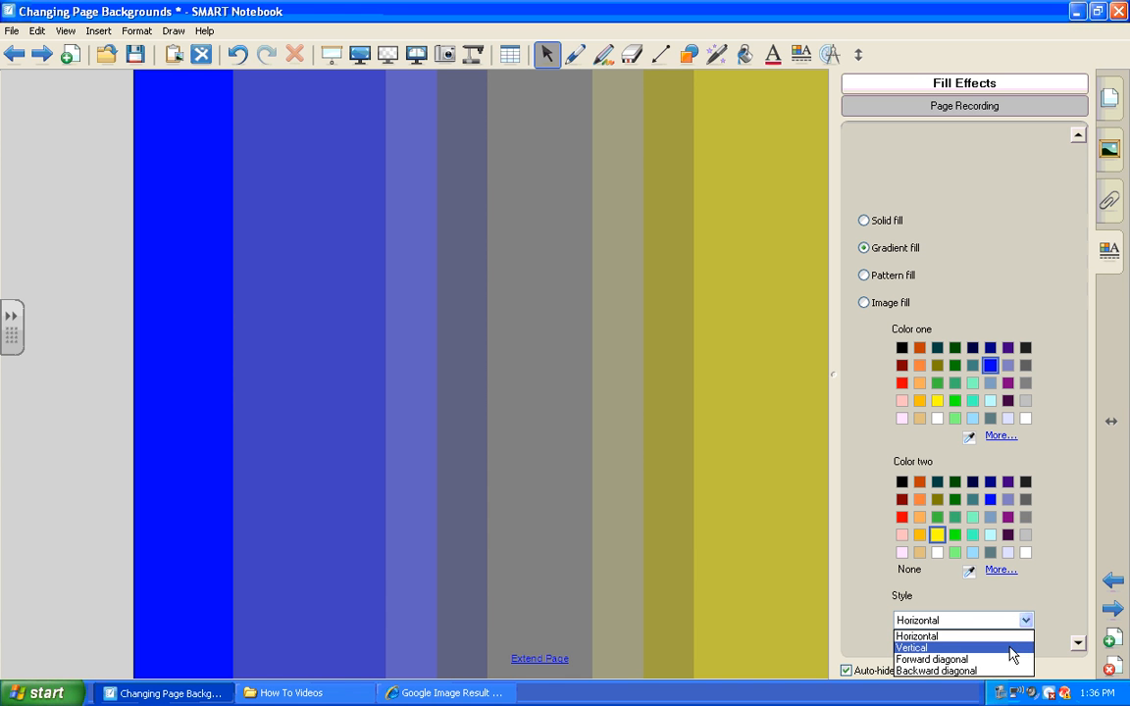
{"action": "left_click", "coordinate": [1010, 648]}
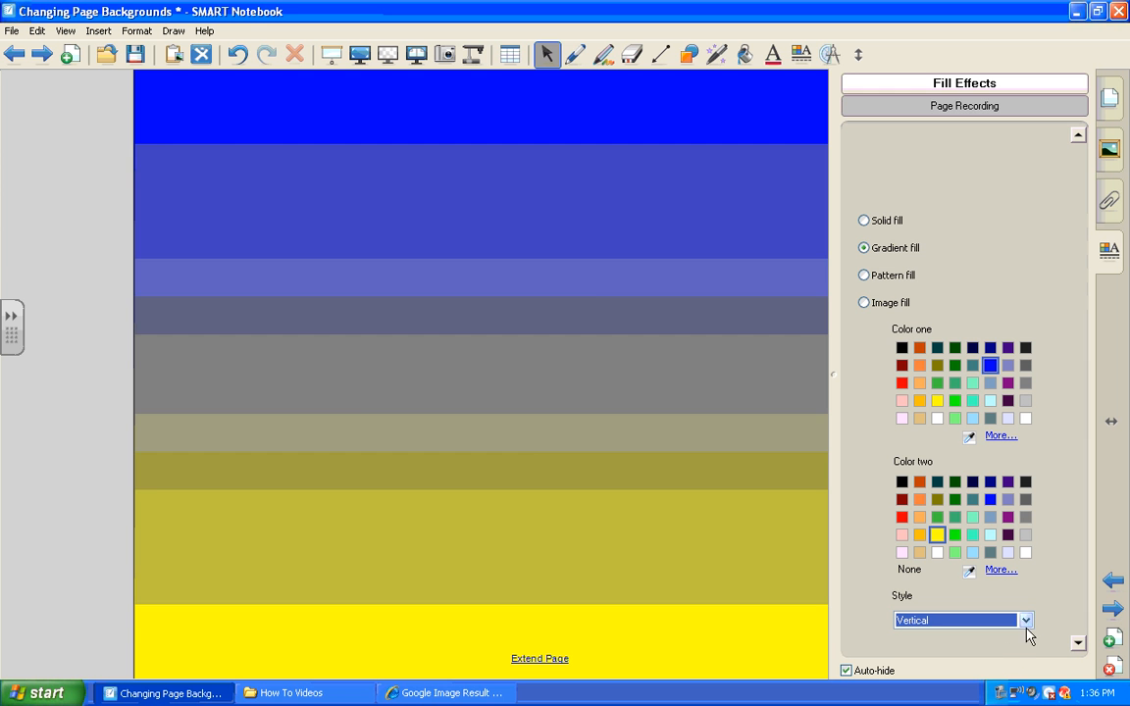
{"action": "left_click", "coordinate": [1026, 625]}
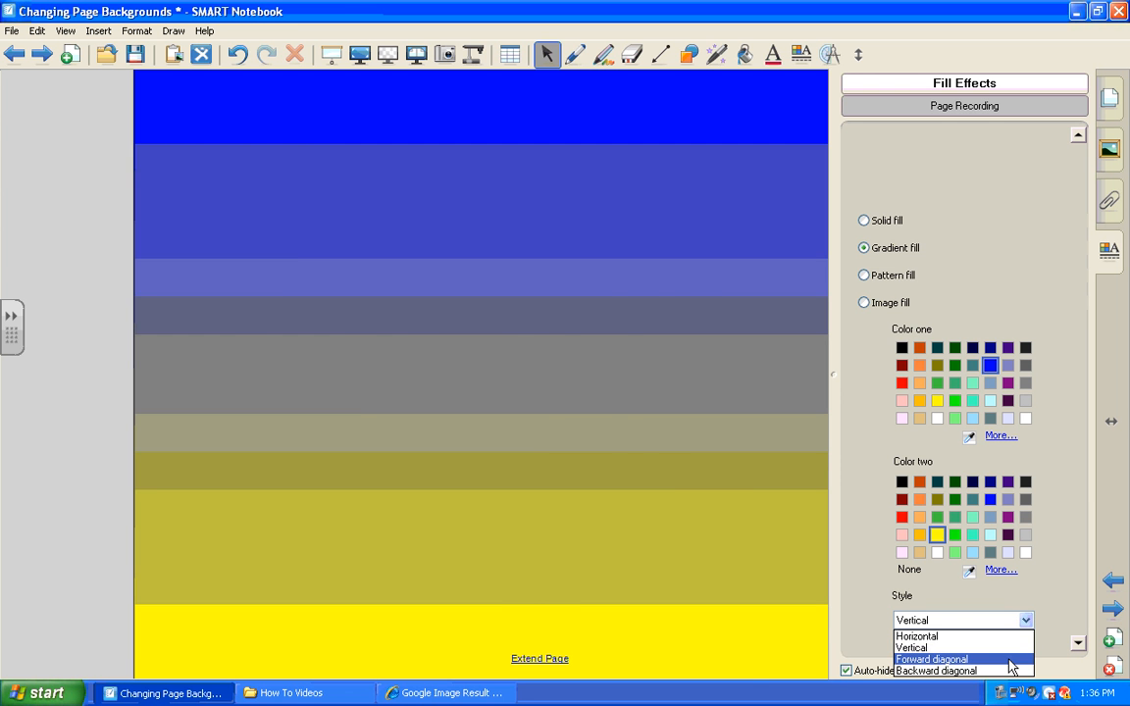
{"action": "left_click", "coordinate": [1015, 658]}
{"action": "left_click", "coordinate": [1023, 620]}
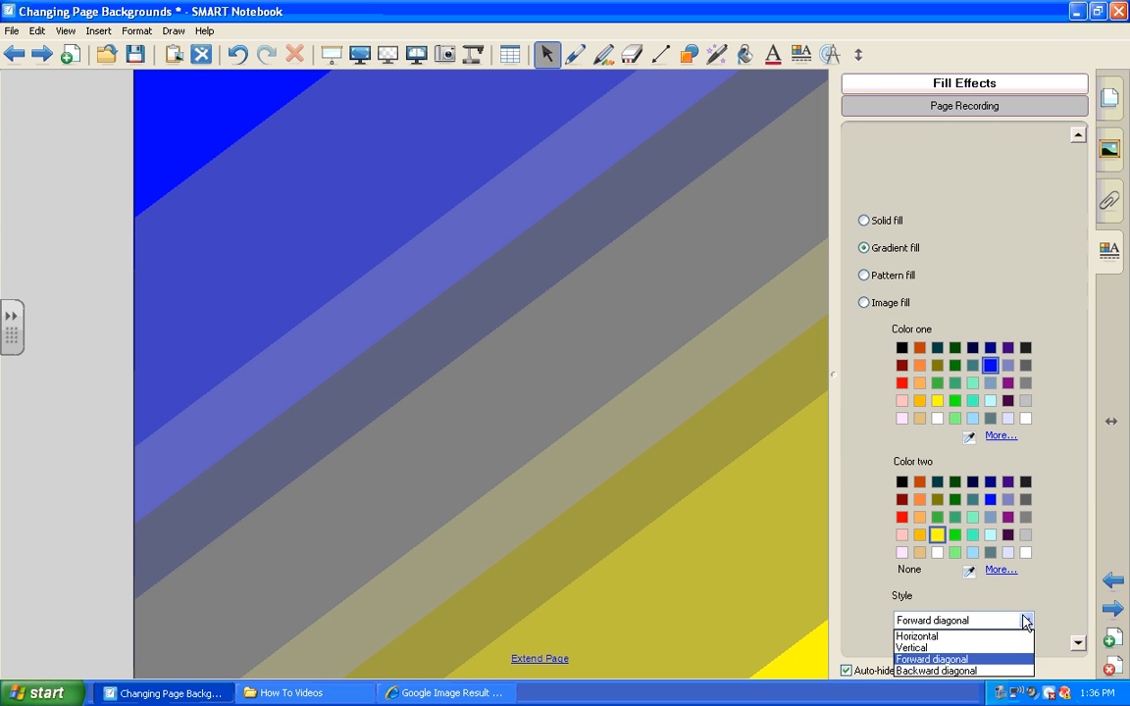
{"action": "left_click", "coordinate": [1004, 672]}
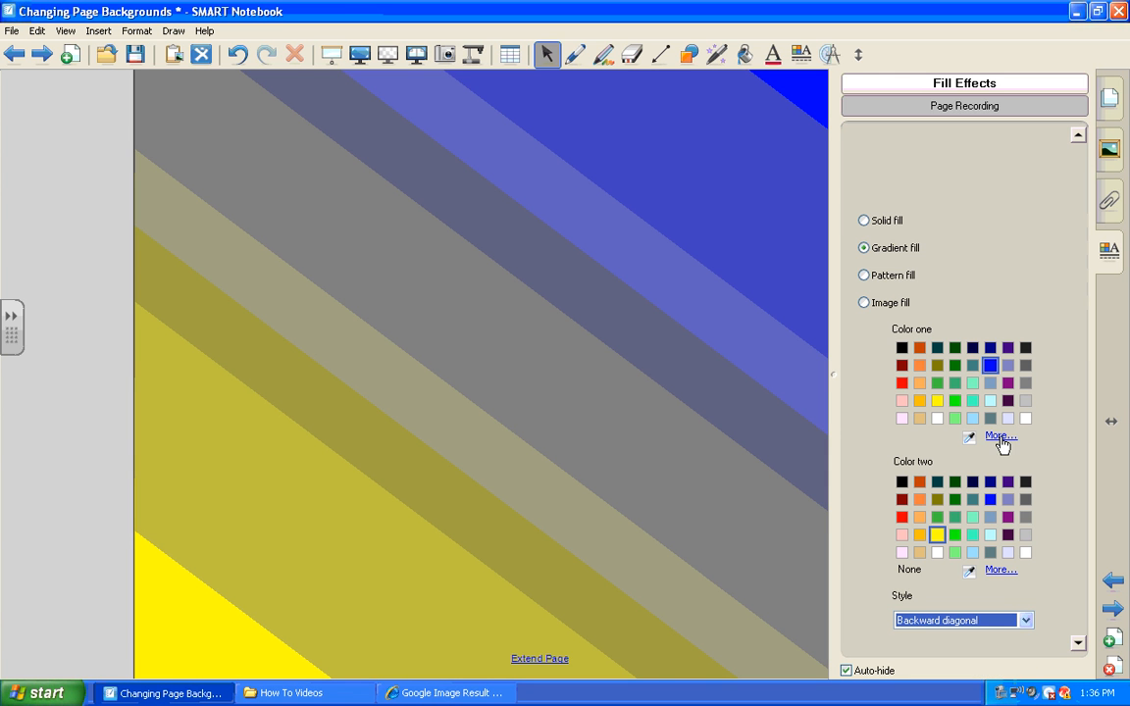
Step: Set the gradient style to Horizontal and reverse its colors, with yellow as color one and blue as color two
{"action": "left_click", "coordinate": [1024, 620]}
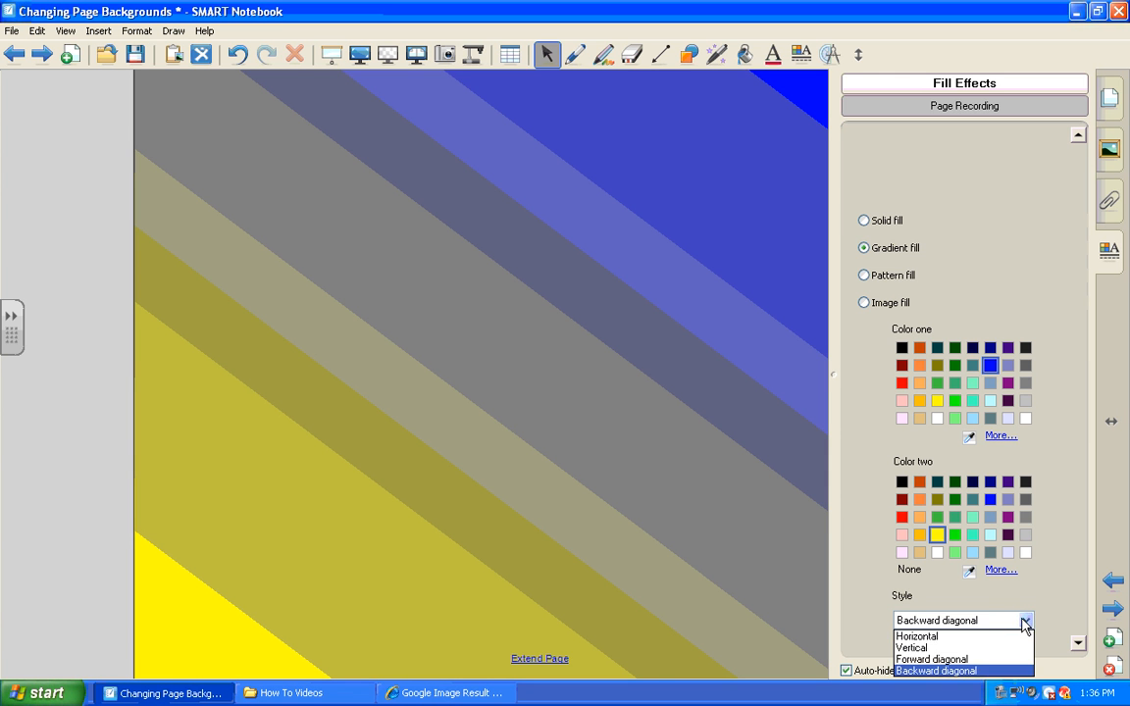
{"action": "left_click", "coordinate": [1008, 635]}
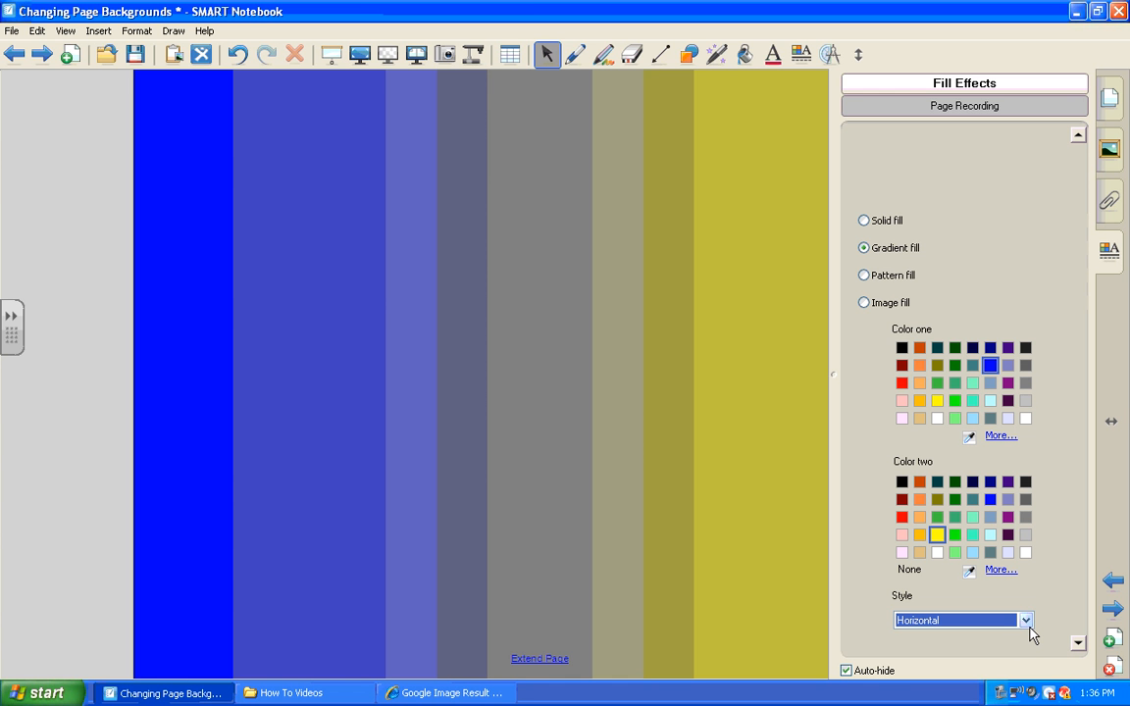
{"action": "left_click", "coordinate": [937, 400]}
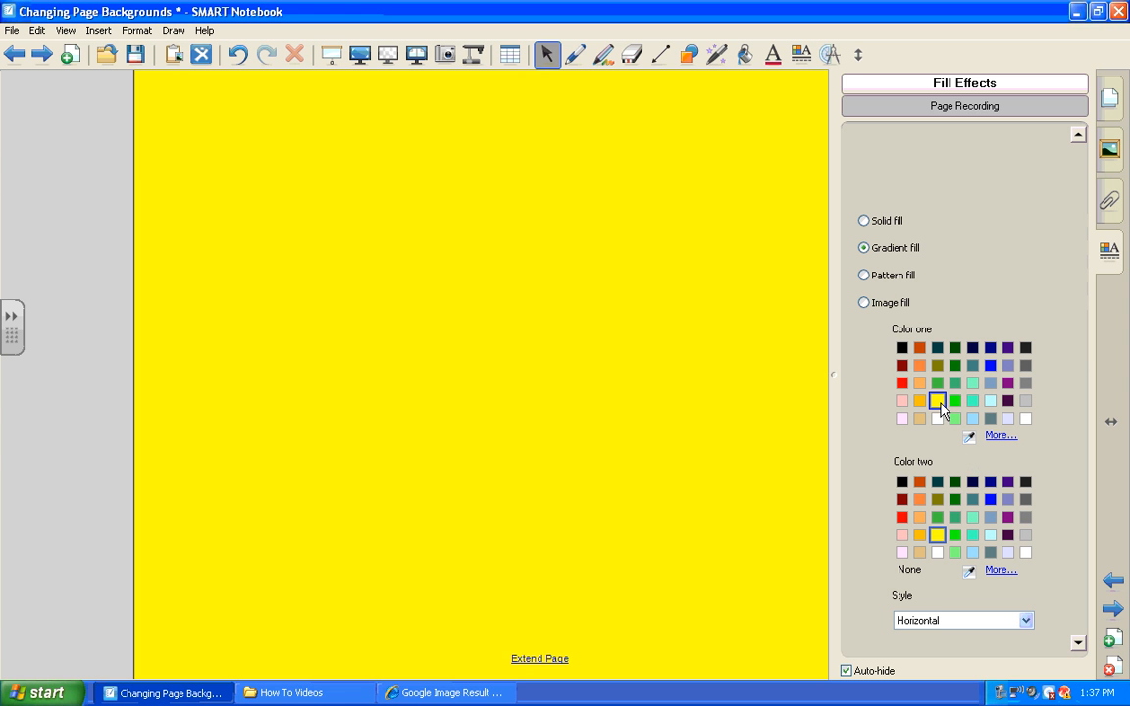
{"action": "left_click", "coordinate": [989, 500]}
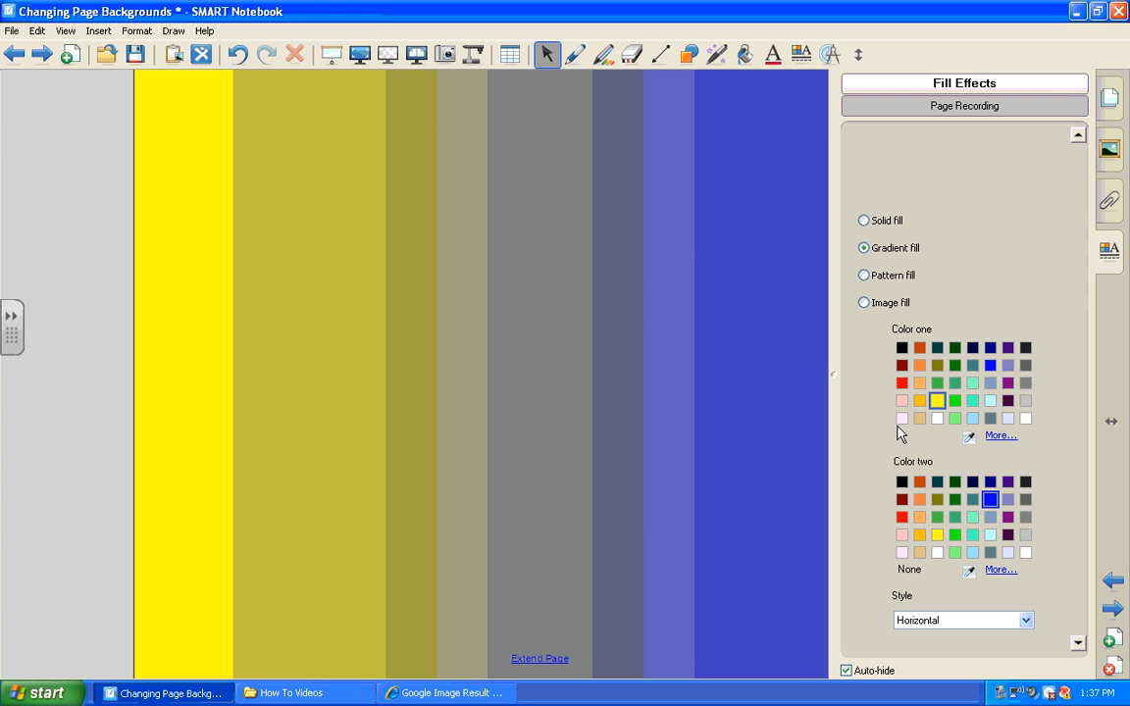
Step: Switch the page background to a pattern fill with a red foreground color and a blue background color
{"action": "left_click", "coordinate": [864, 275]}
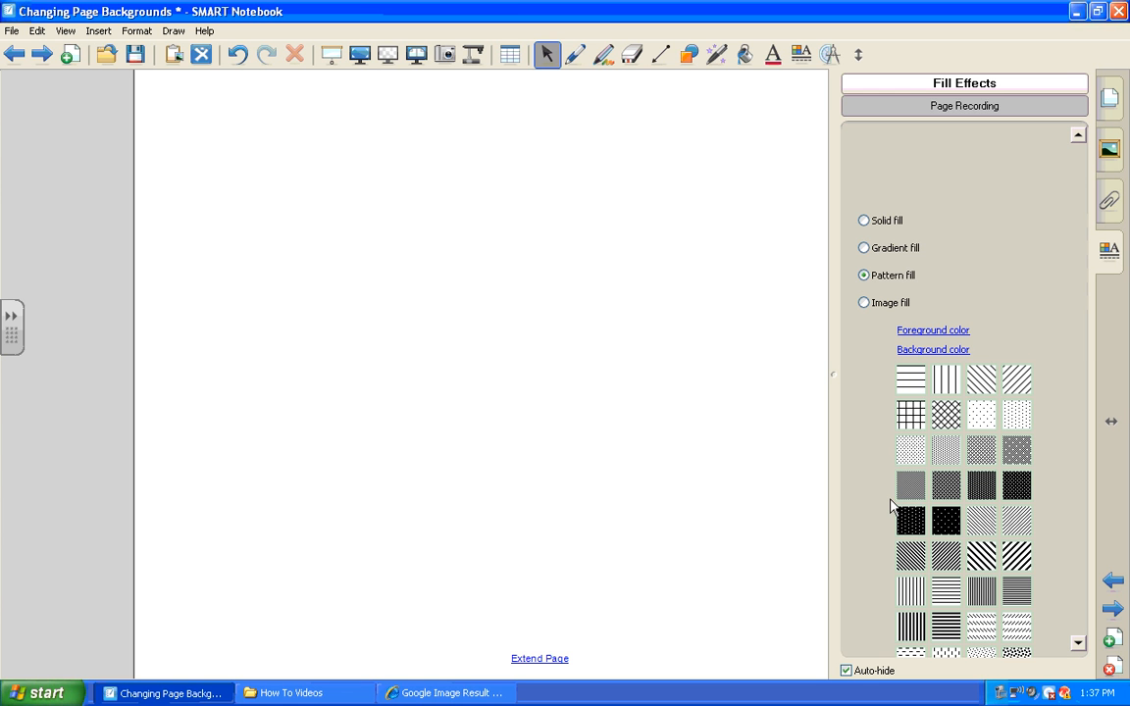
{"action": "left_click", "coordinate": [932, 332]}
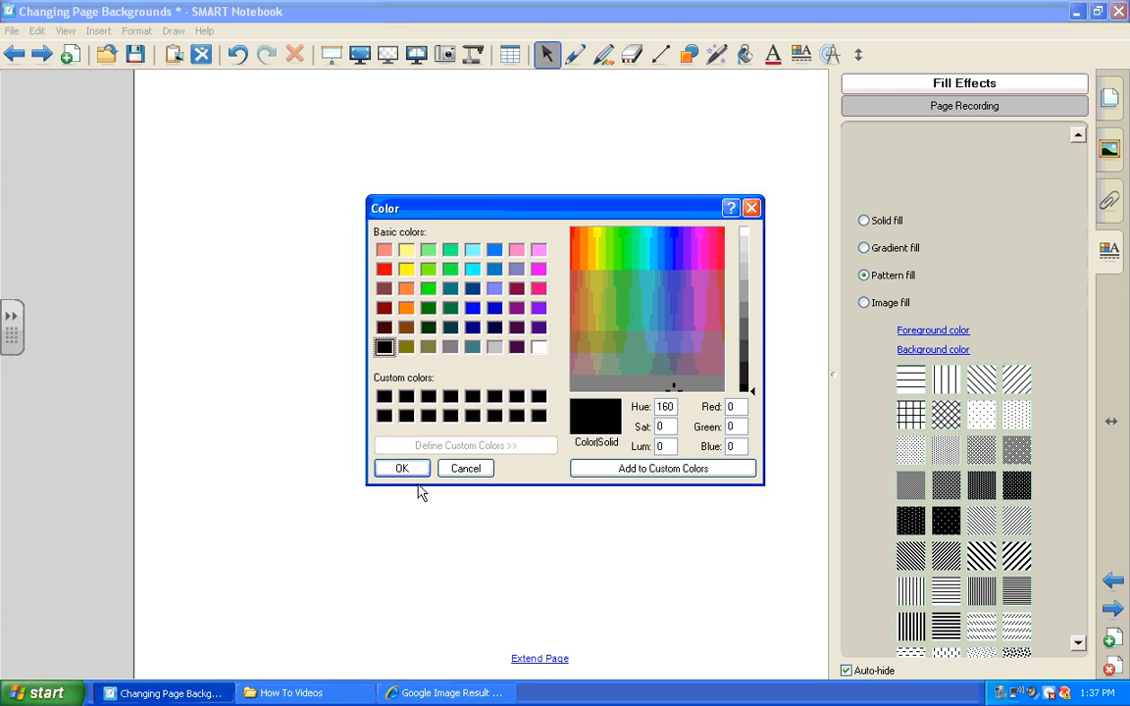
{"action": "left_click", "coordinate": [384, 271]}
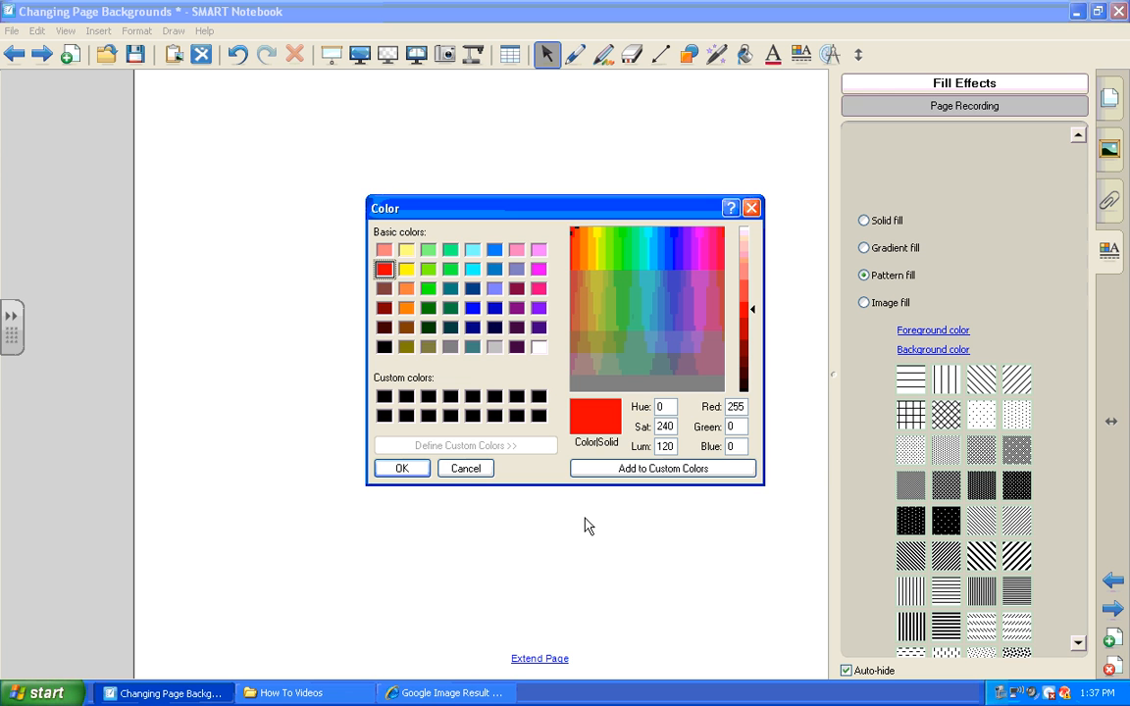
{"action": "left_click", "coordinate": [403, 469]}
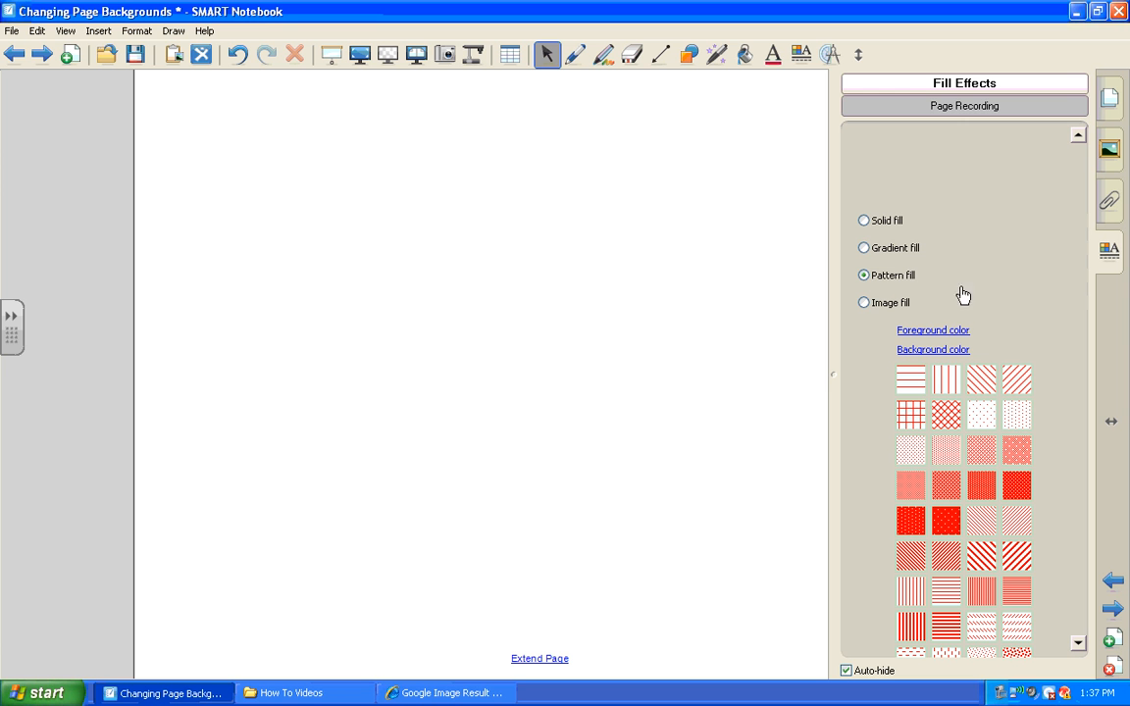
{"action": "left_click", "coordinate": [934, 350]}
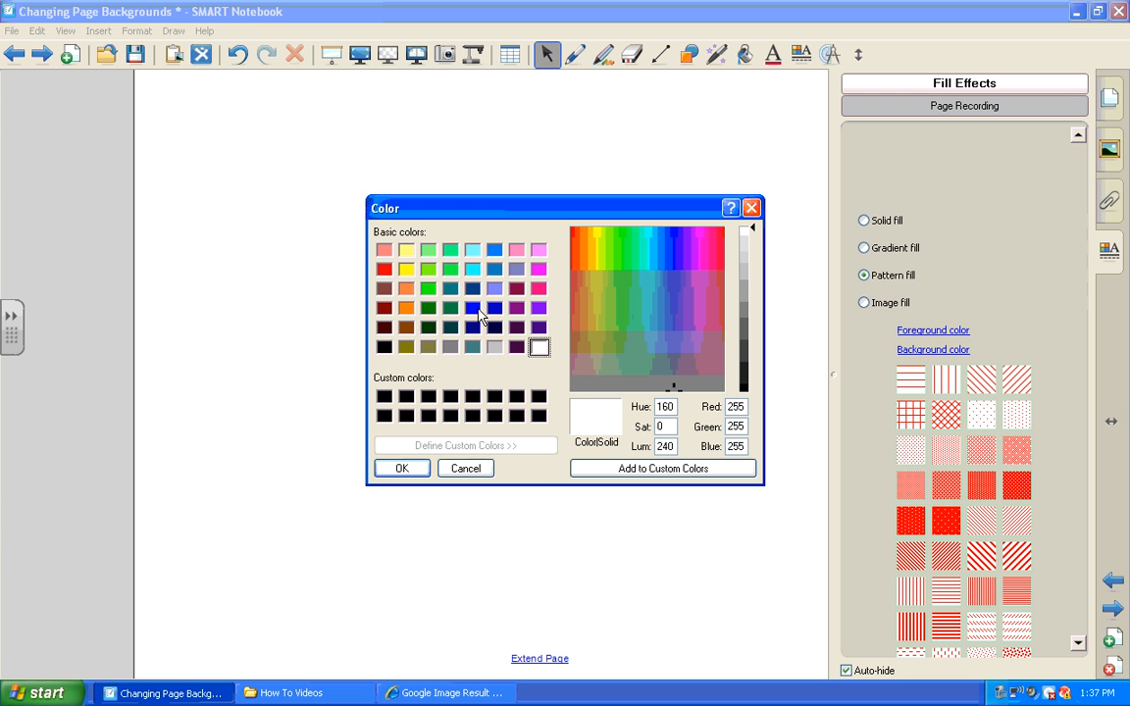
{"action": "left_click", "coordinate": [472, 308]}
{"action": "left_click", "coordinate": [402, 469]}
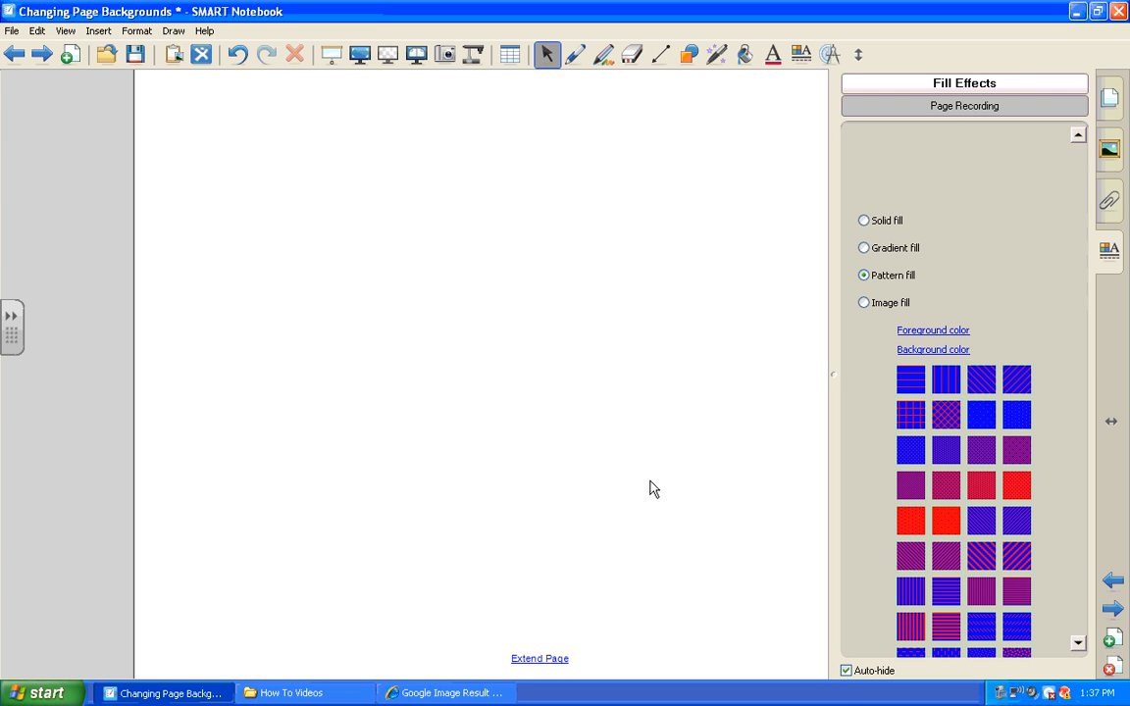
Step: Try the sparse-dot, mostly red dotted and fine purple diagonal patterns on the page, ending with red sparse dots on blue
{"action": "left_click", "coordinate": [977, 422]}
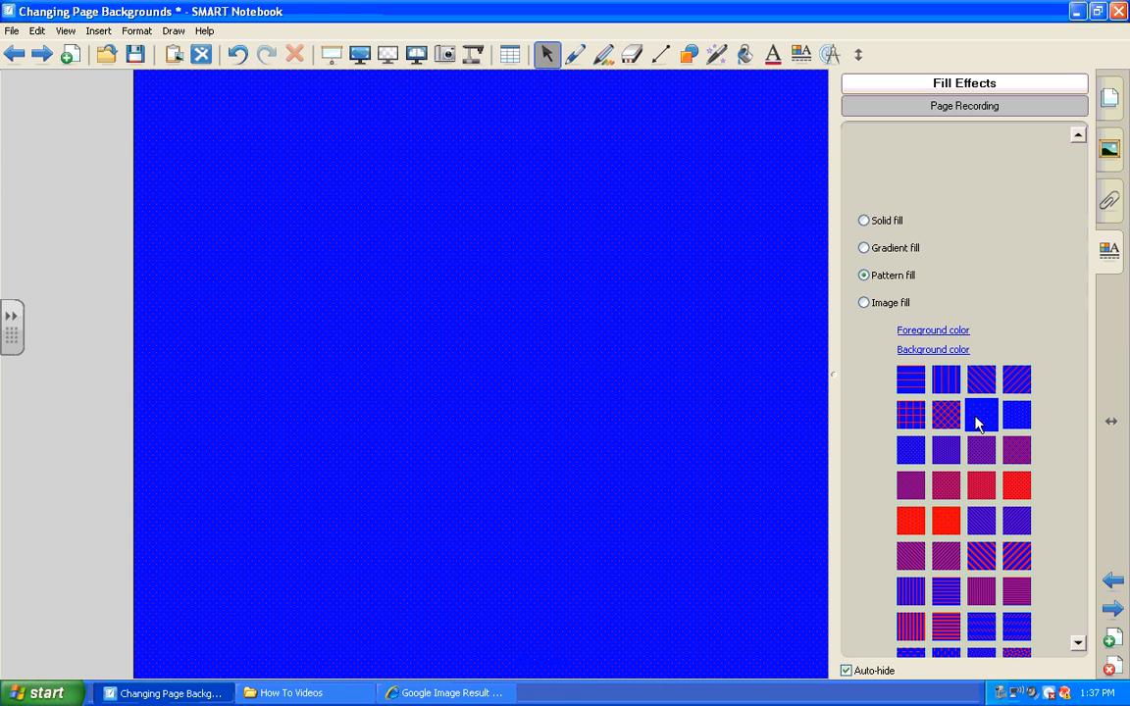
{"action": "left_click", "coordinate": [946, 521]}
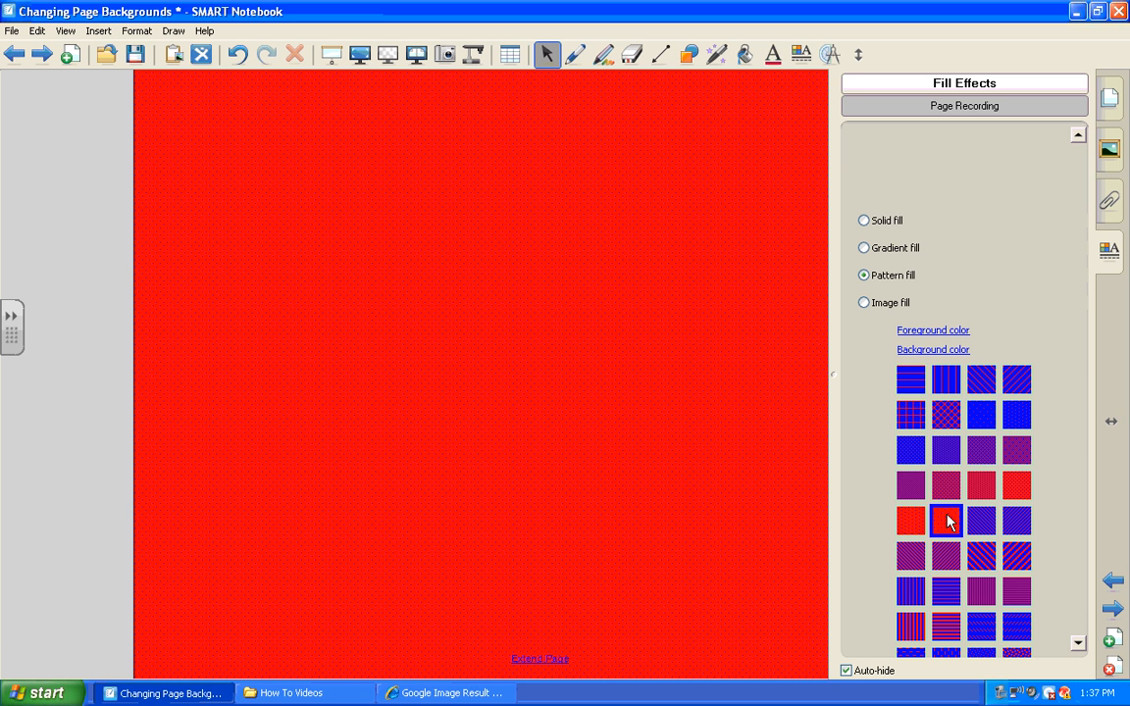
{"action": "left_click", "coordinate": [949, 559]}
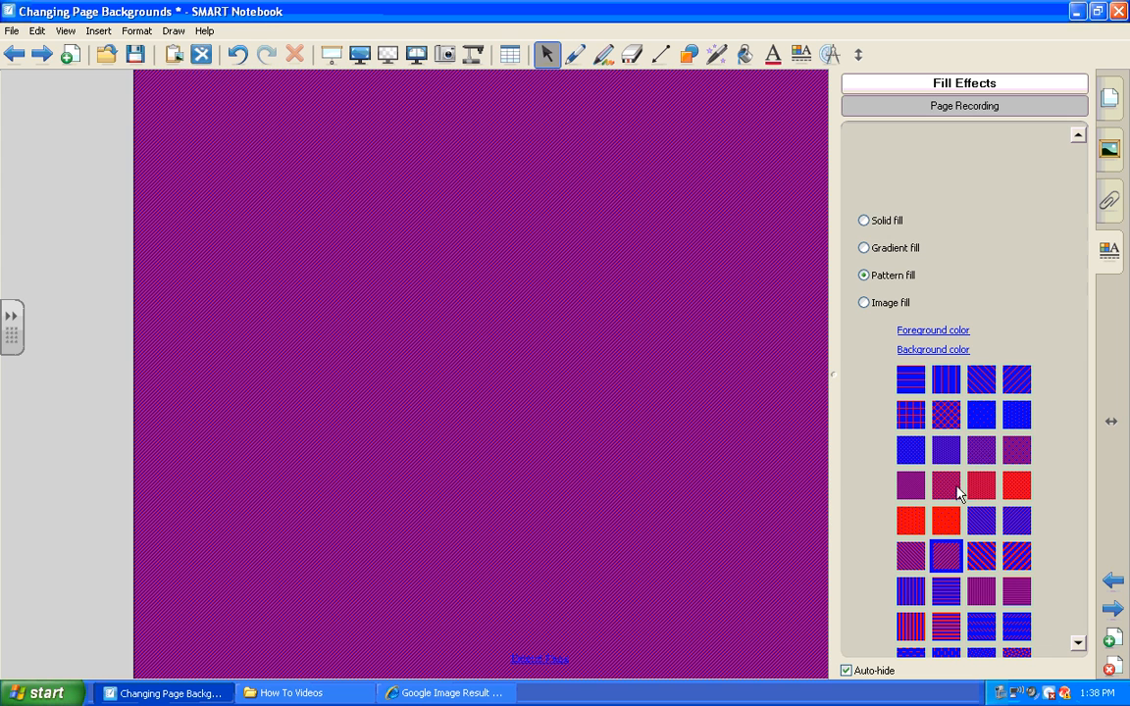
{"action": "left_click", "coordinate": [982, 416]}
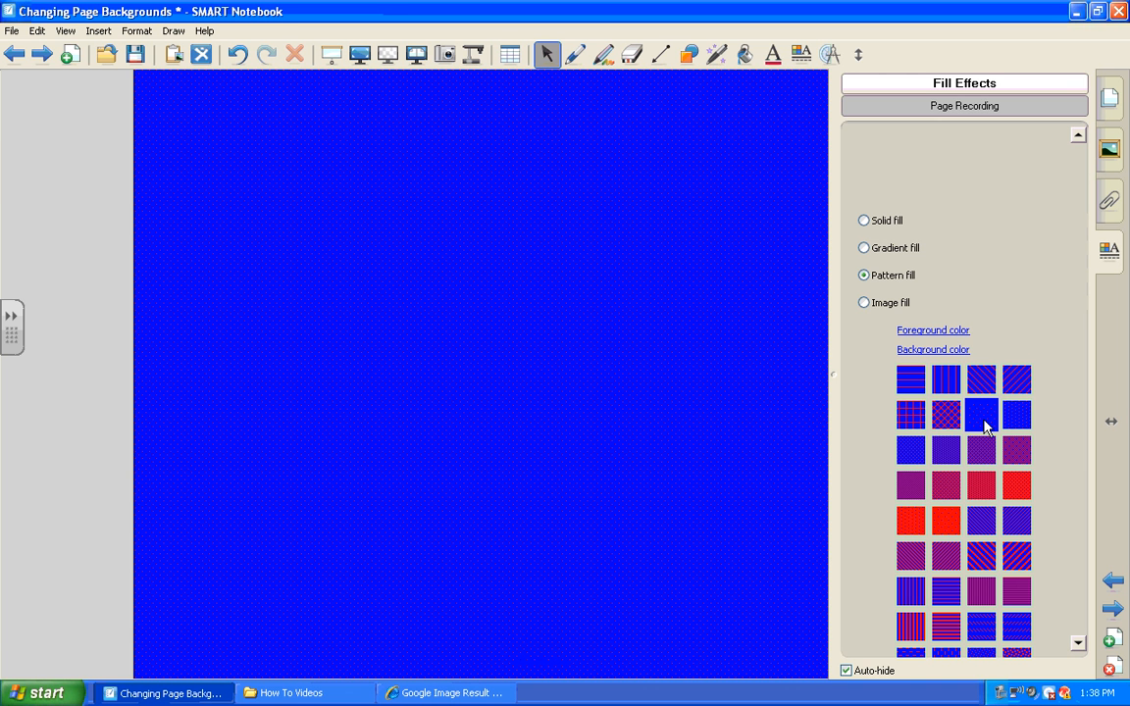
Step: Switch the page background to an image fill using "hardy hibiscus luna" from the Aug 2011 folder in My Pictures
{"action": "left_click", "coordinate": [864, 304]}
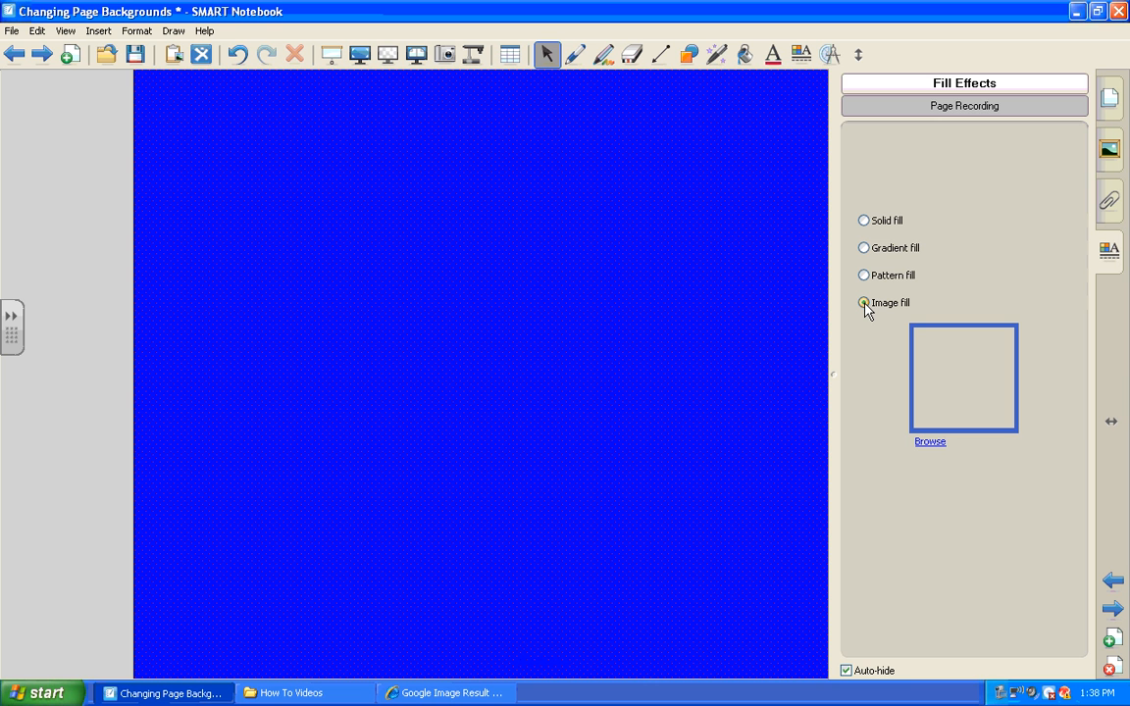
{"action": "left_click", "coordinate": [934, 444]}
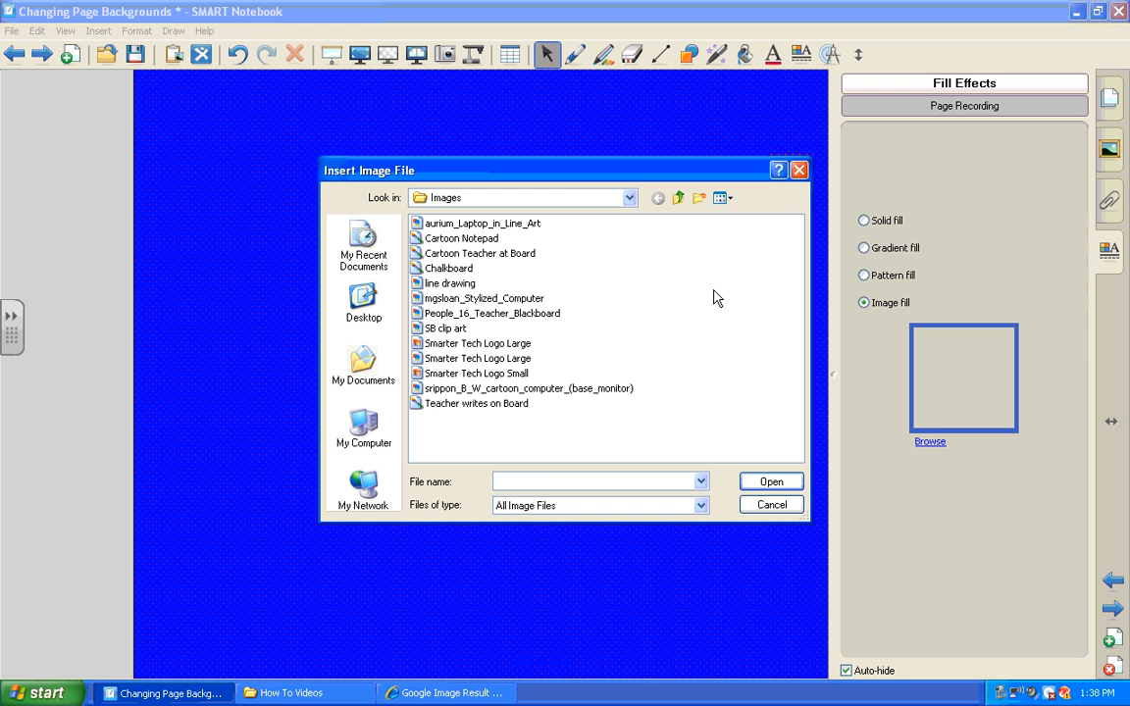
{"action": "left_click", "coordinate": [631, 201]}
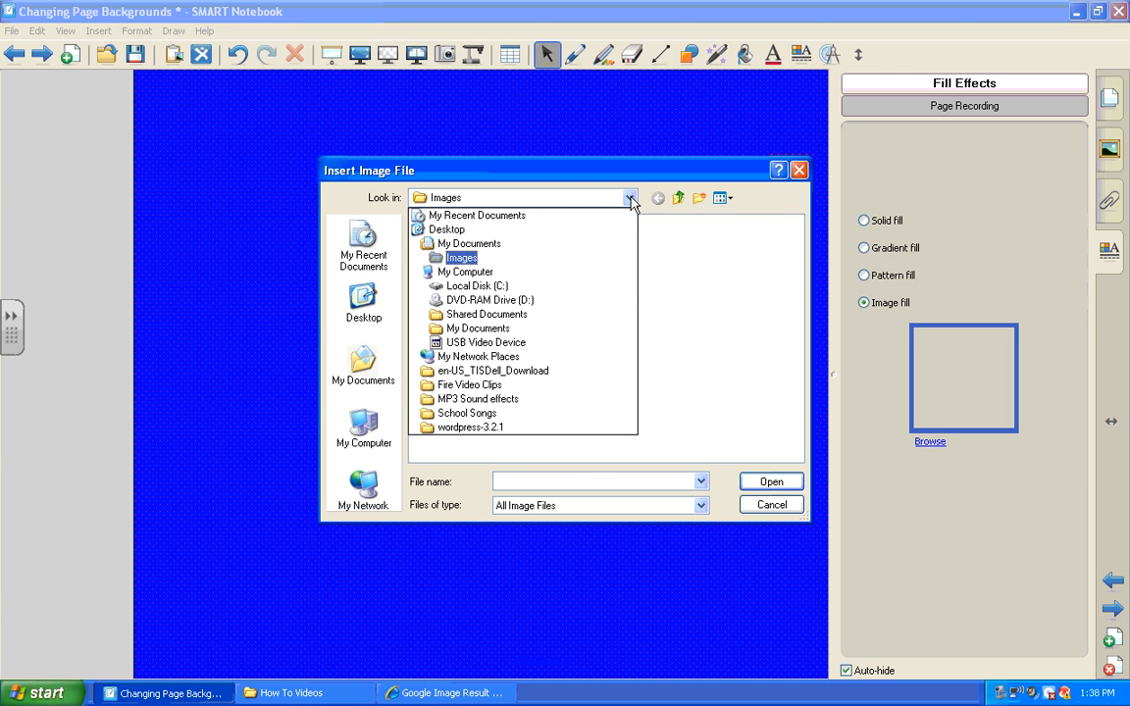
{"action": "left_click", "coordinate": [608, 245]}
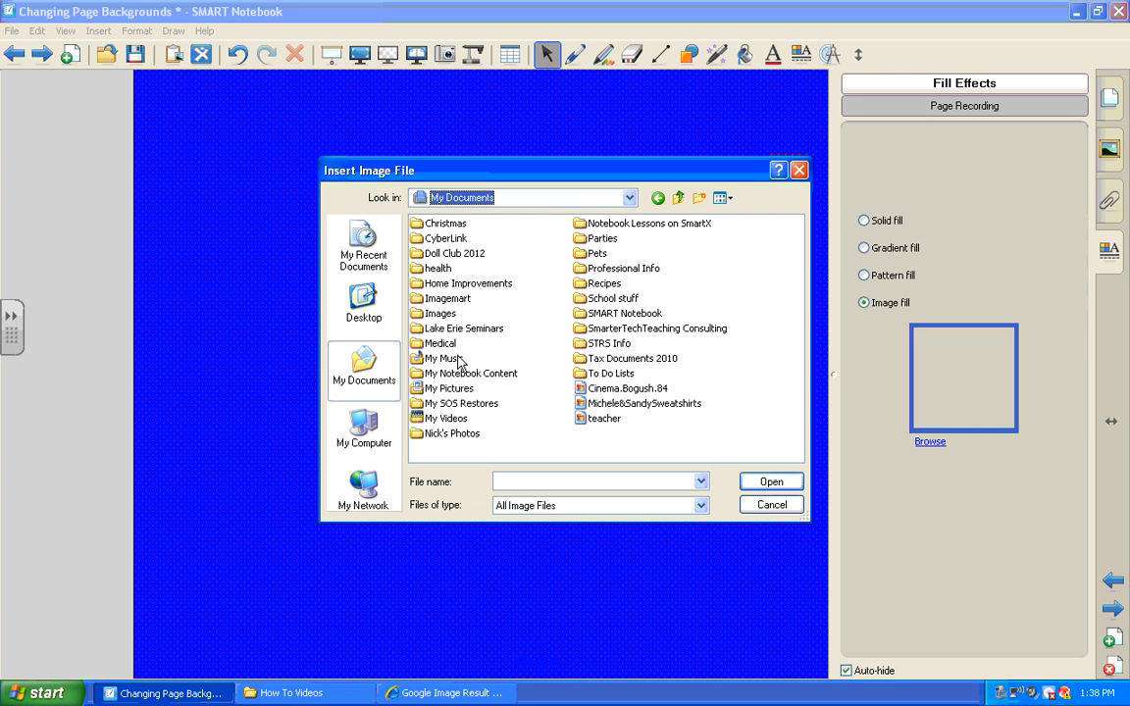
{"action": "left_click", "coordinate": [459, 390]}
{"action": "double_click", "coordinate": [458, 390]}
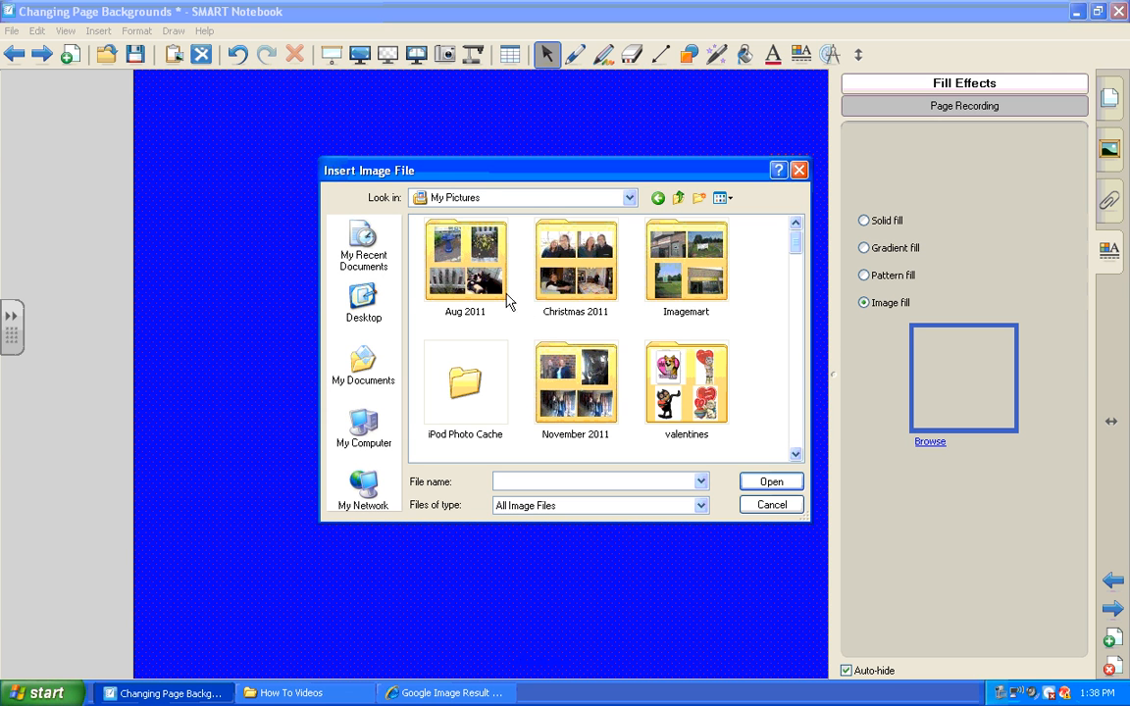
{"action": "left_click", "coordinate": [469, 253]}
{"action": "double_click", "coordinate": [468, 253]}
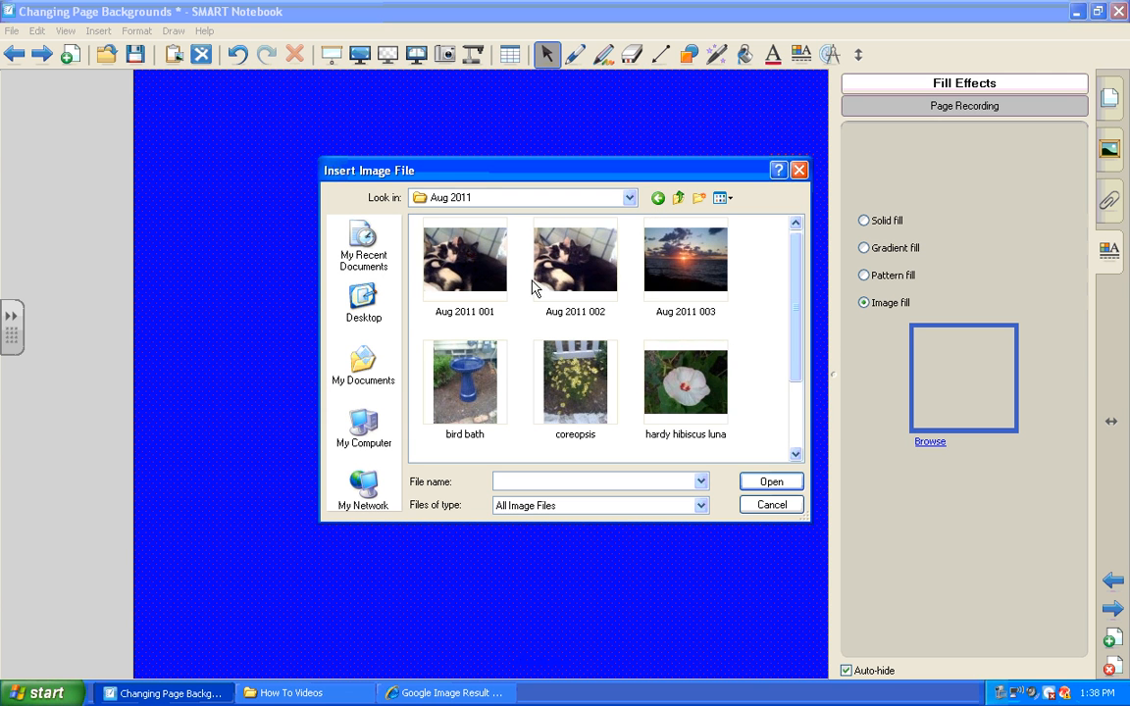
{"action": "left_click", "coordinate": [678, 413]}
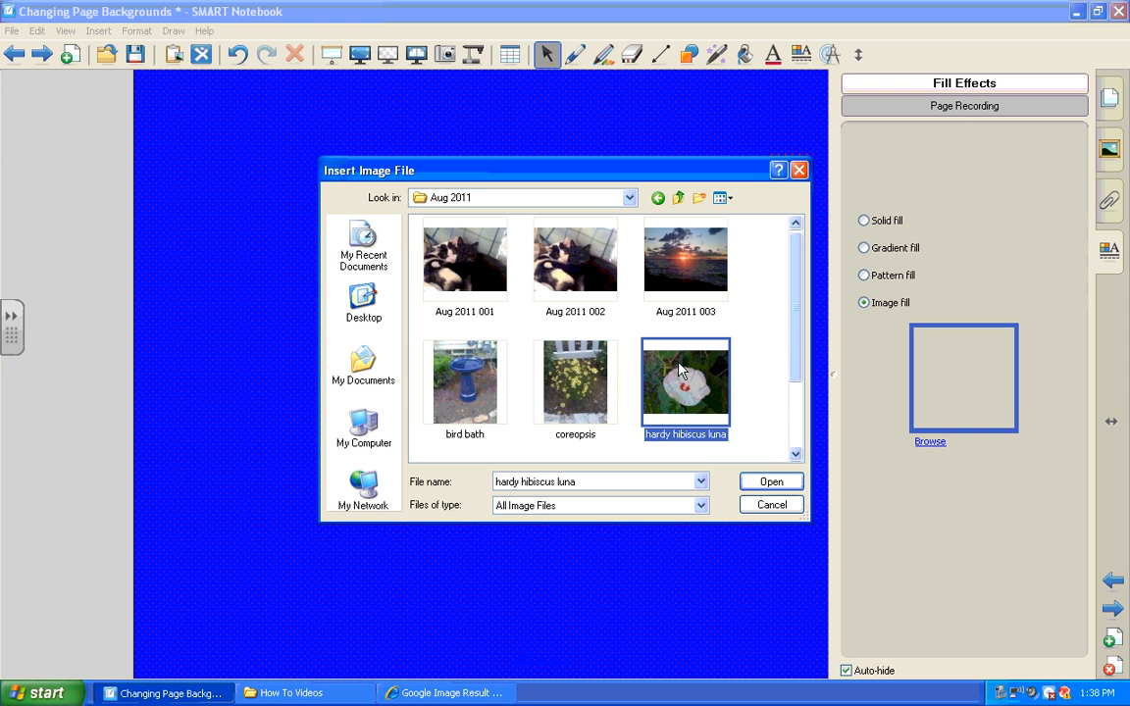
{"action": "left_click", "coordinate": [763, 487]}
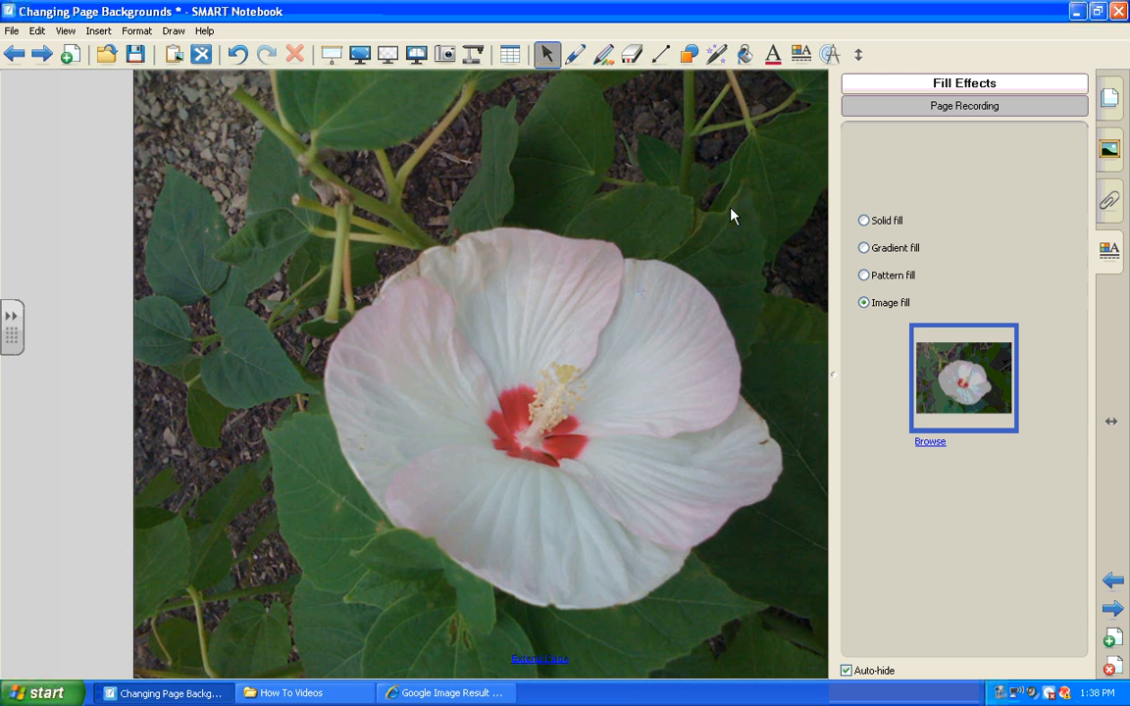
Step: Switch the page background back to a solid fill in bright yellow and return to the page
{"action": "left_click", "coordinate": [864, 222]}
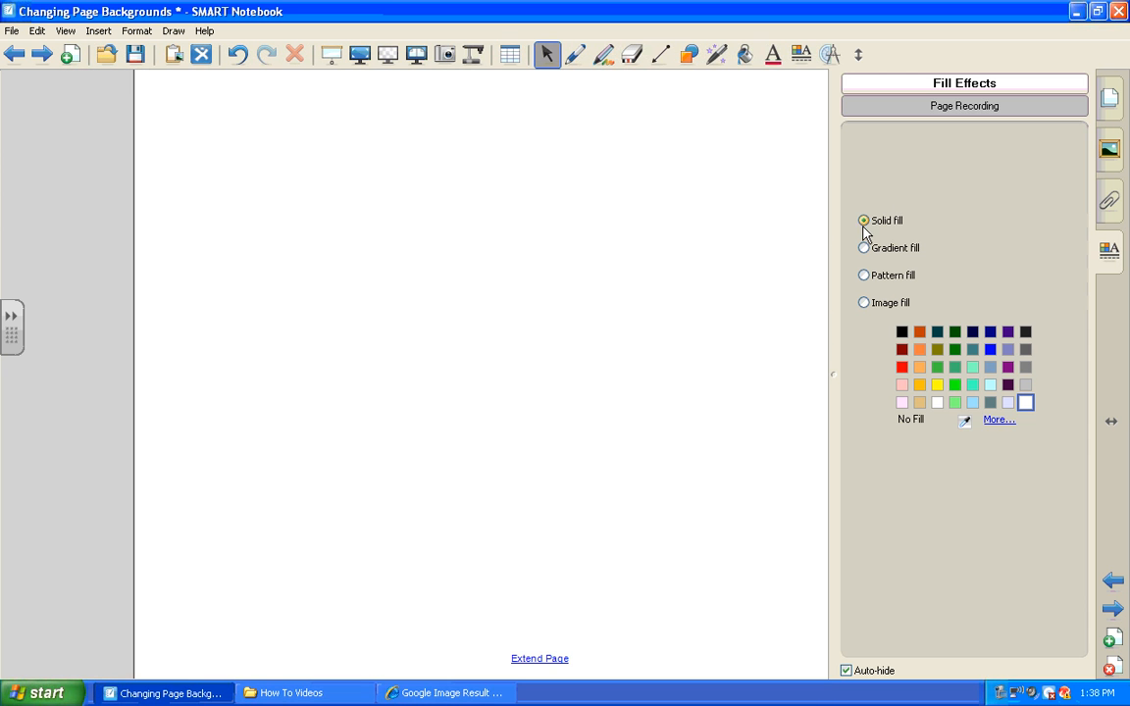
{"action": "left_click", "coordinate": [937, 402]}
{"action": "left_click", "coordinate": [937, 385]}
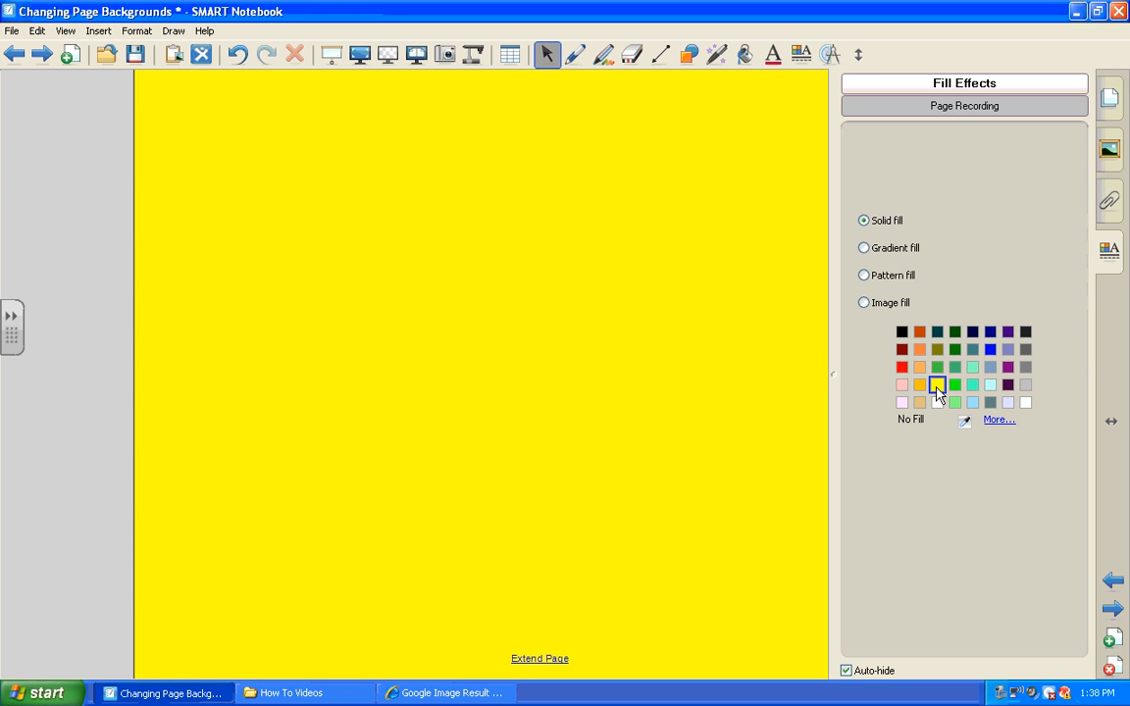
{"action": "left_click", "coordinate": [716, 336]}
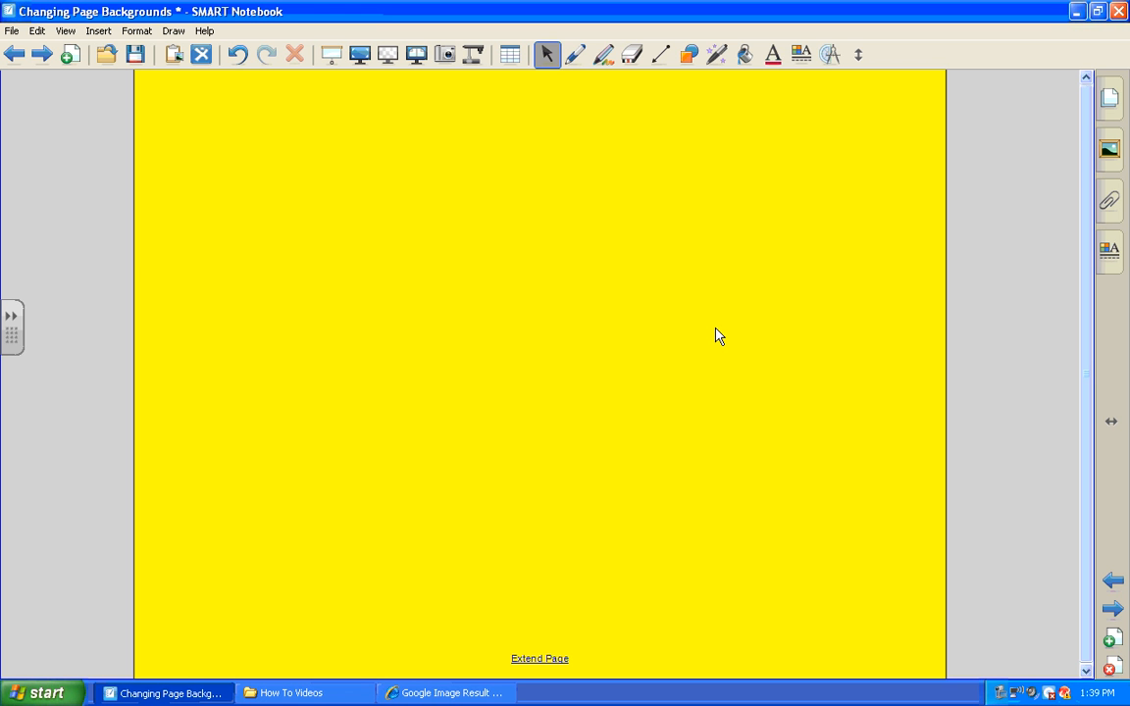
Step: Clone page 2 in the page sorter, placing the yellow copy directly after it
{"action": "left_click", "coordinate": [1111, 99]}
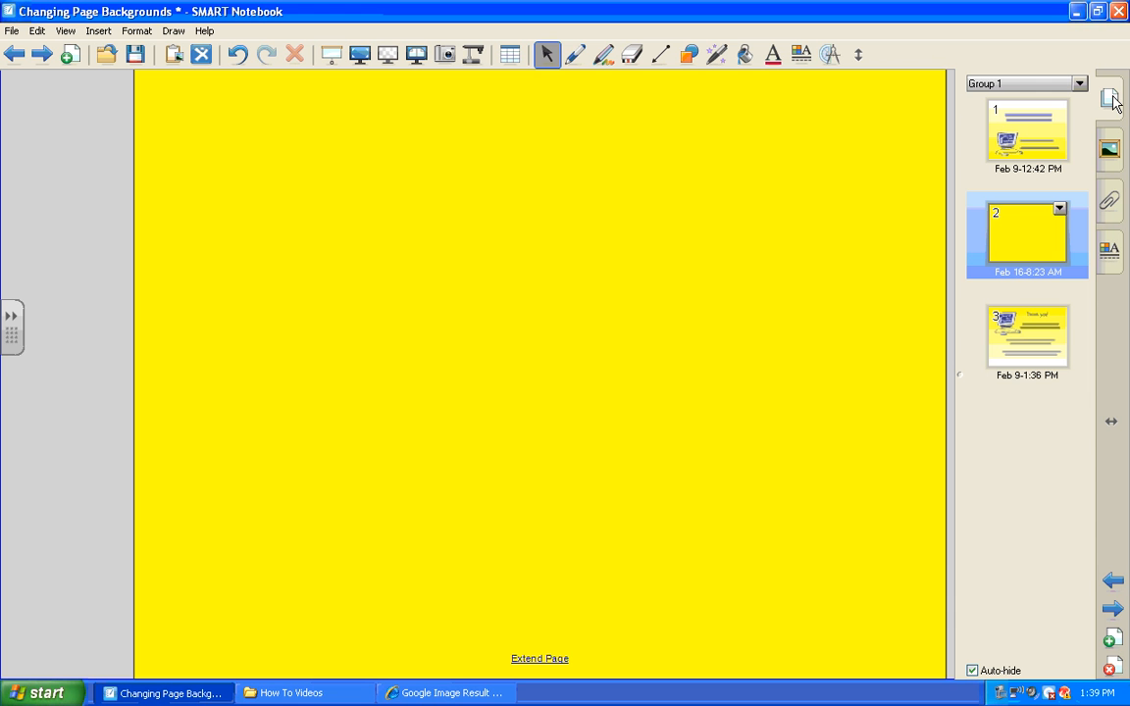
{"action": "left_click", "coordinate": [1060, 209]}
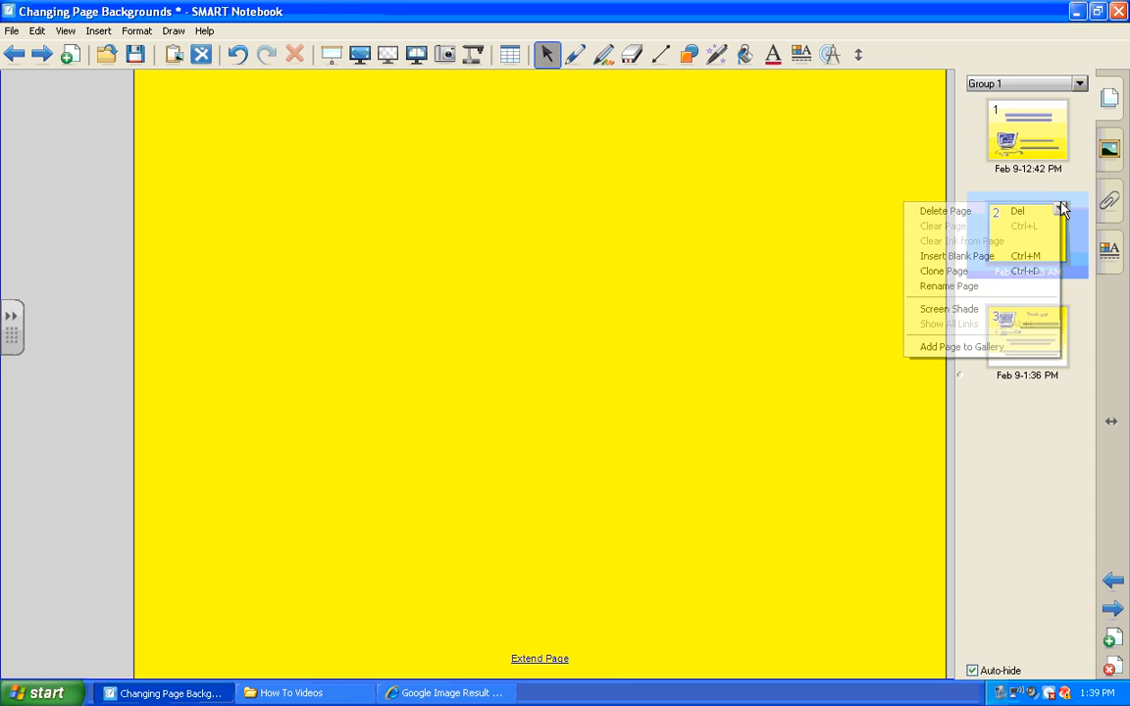
{"action": "left_click", "coordinate": [1033, 276]}
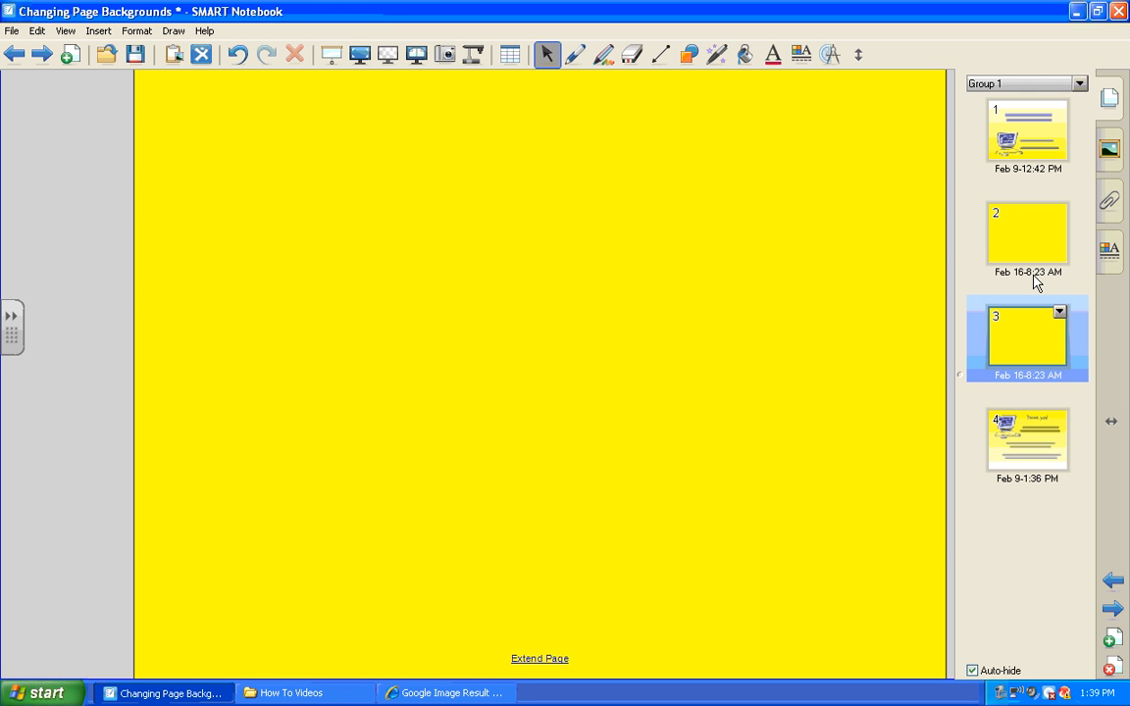
{"action": "left_click", "coordinate": [1059, 313]}
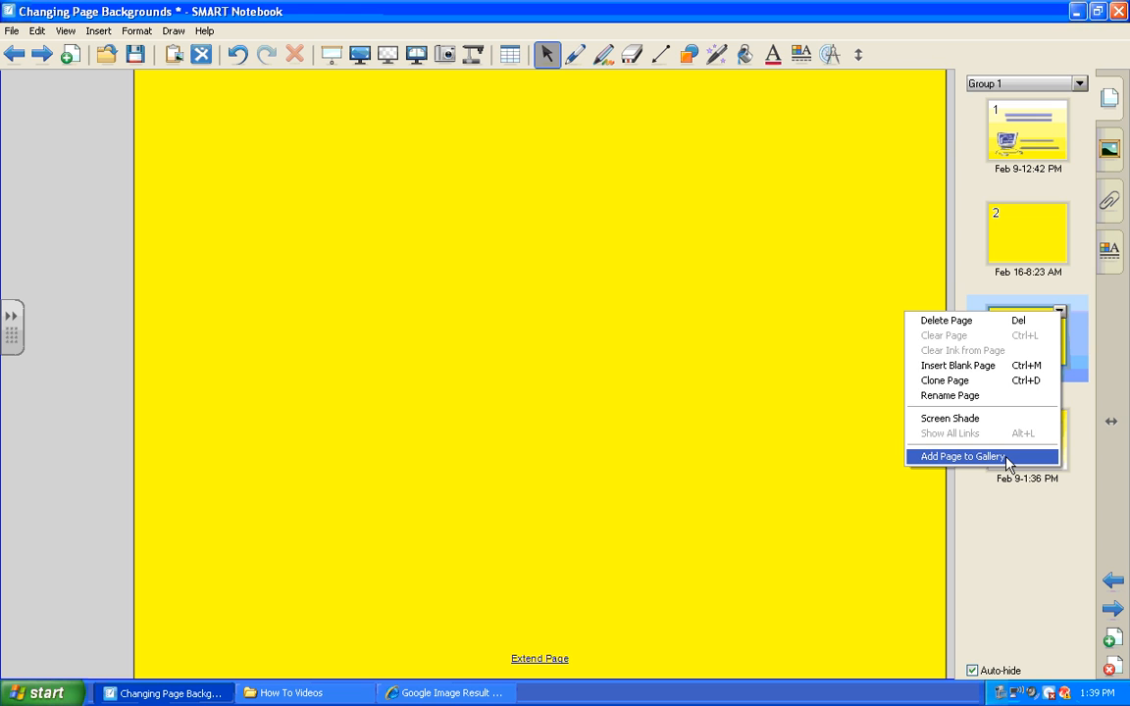
{"action": "left_click", "coordinate": [839, 169]}
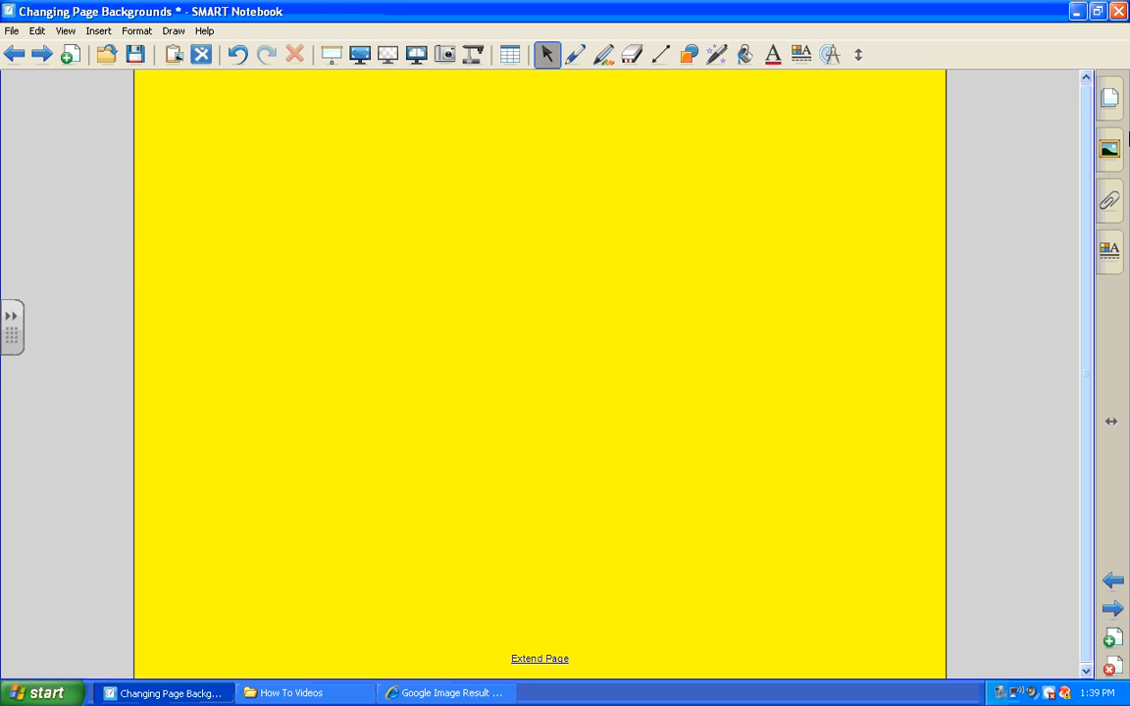
Step: Place the goldfish_cracker_picture[1] image from My Content in the Gallery onto the page's upper middle area
{"action": "left_click", "coordinate": [1109, 149]}
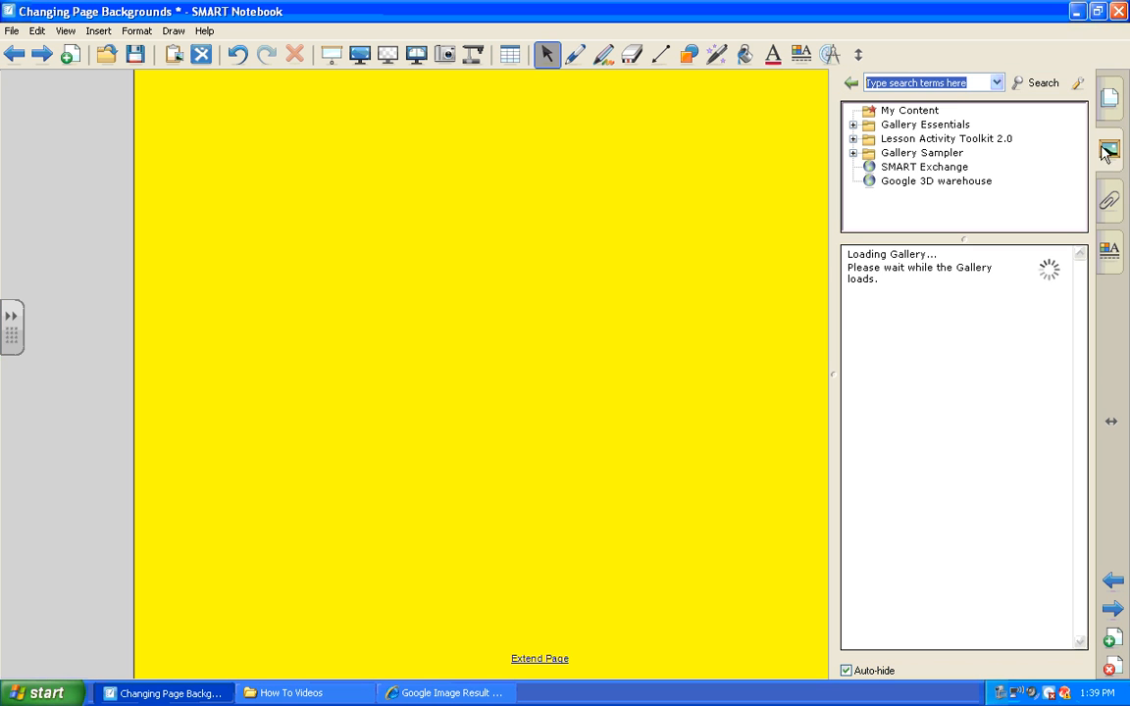
{"action": "left_click", "coordinate": [910, 113]}
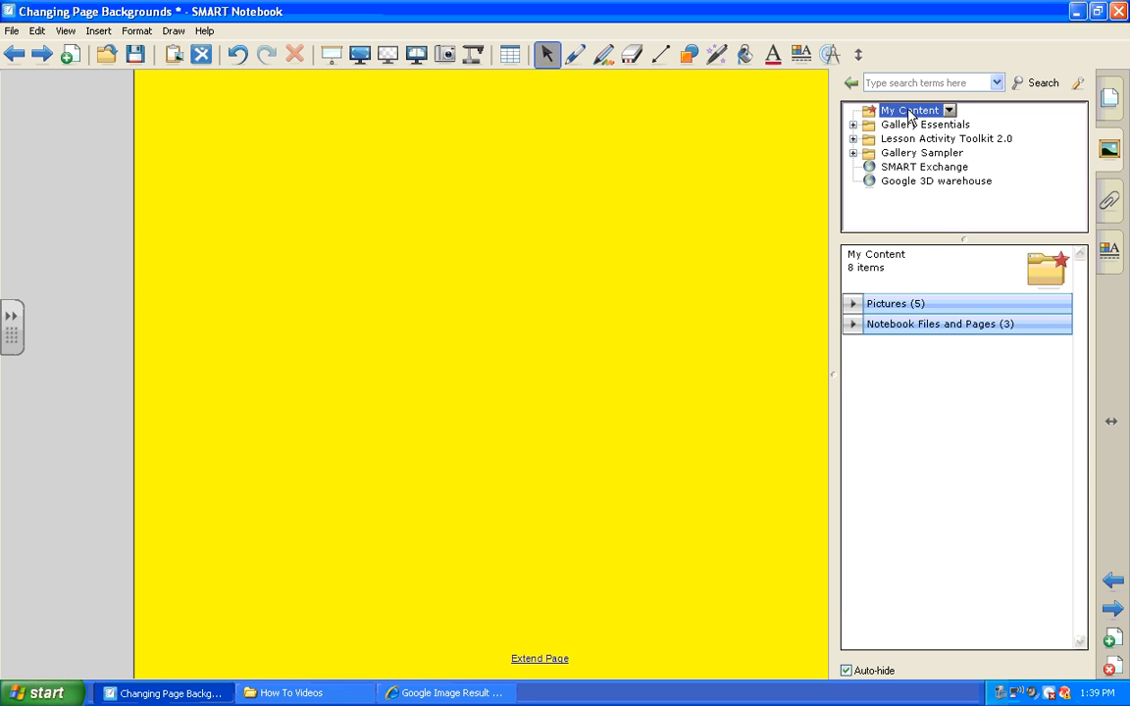
{"action": "left_click", "coordinate": [915, 304]}
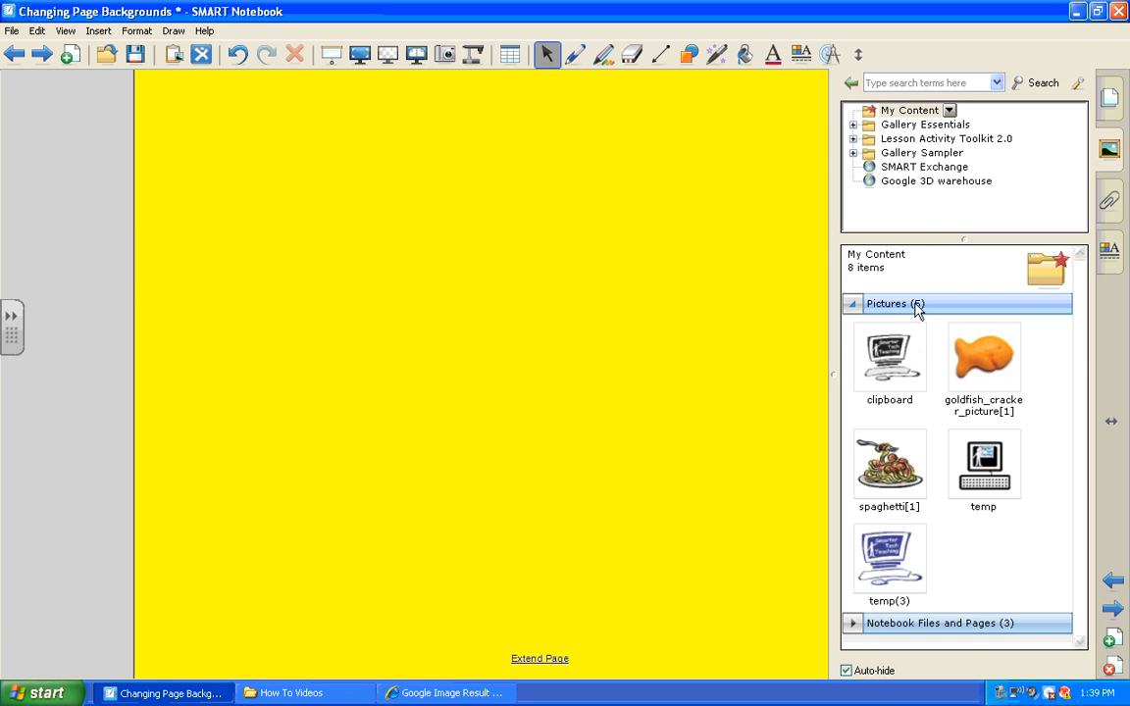
{"action": "left_click_drag", "start_coordinate": [968, 387], "coordinate": [566, 450]}
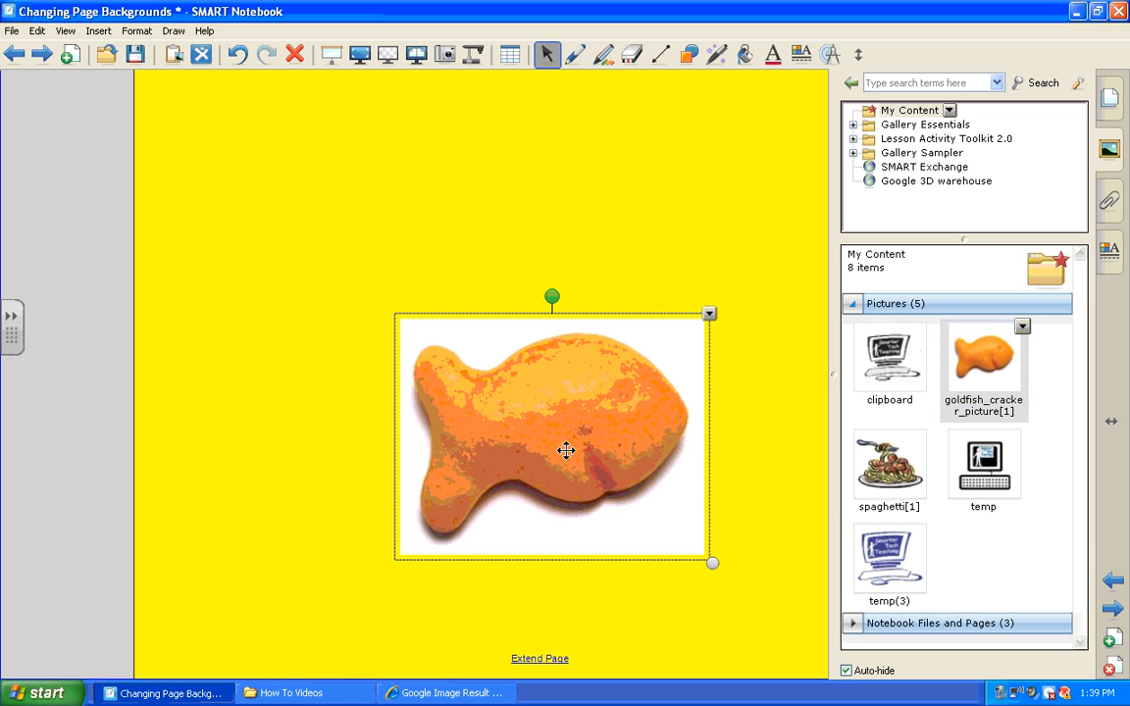
{"action": "left_click_drag", "start_coordinate": [565, 451], "coordinate": [534, 254]}
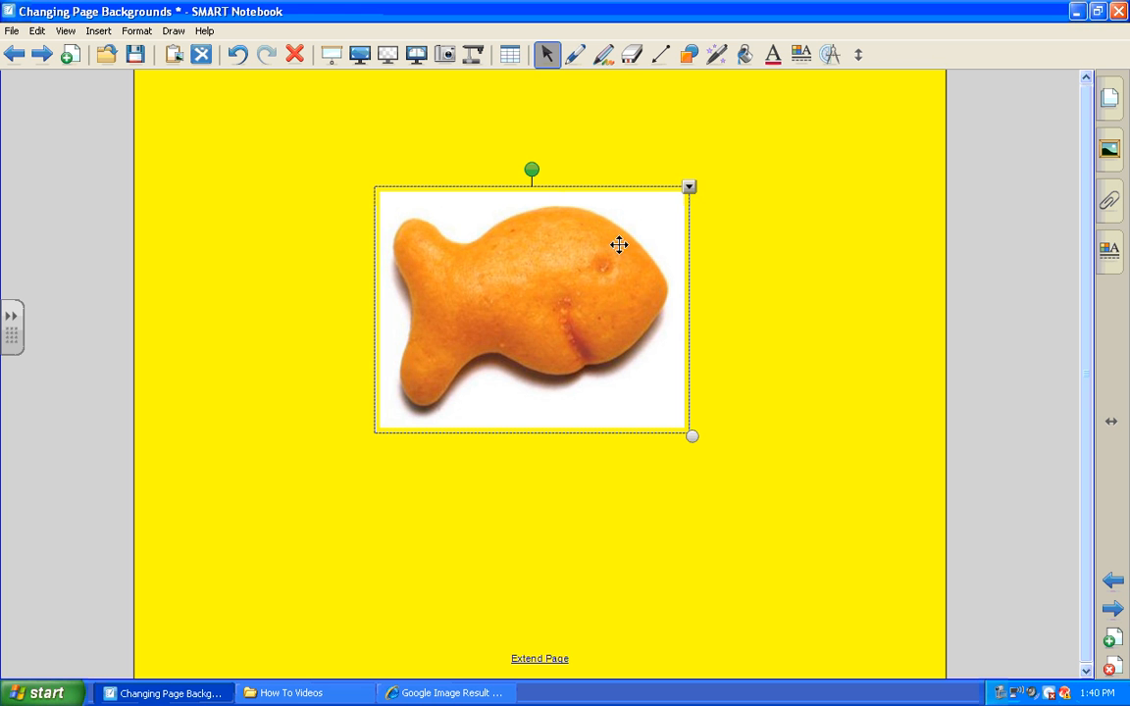
Step: Make the goldfish picture's white background transparent and move the picture slightly left and down on the page
{"action": "left_click", "coordinate": [689, 189]}
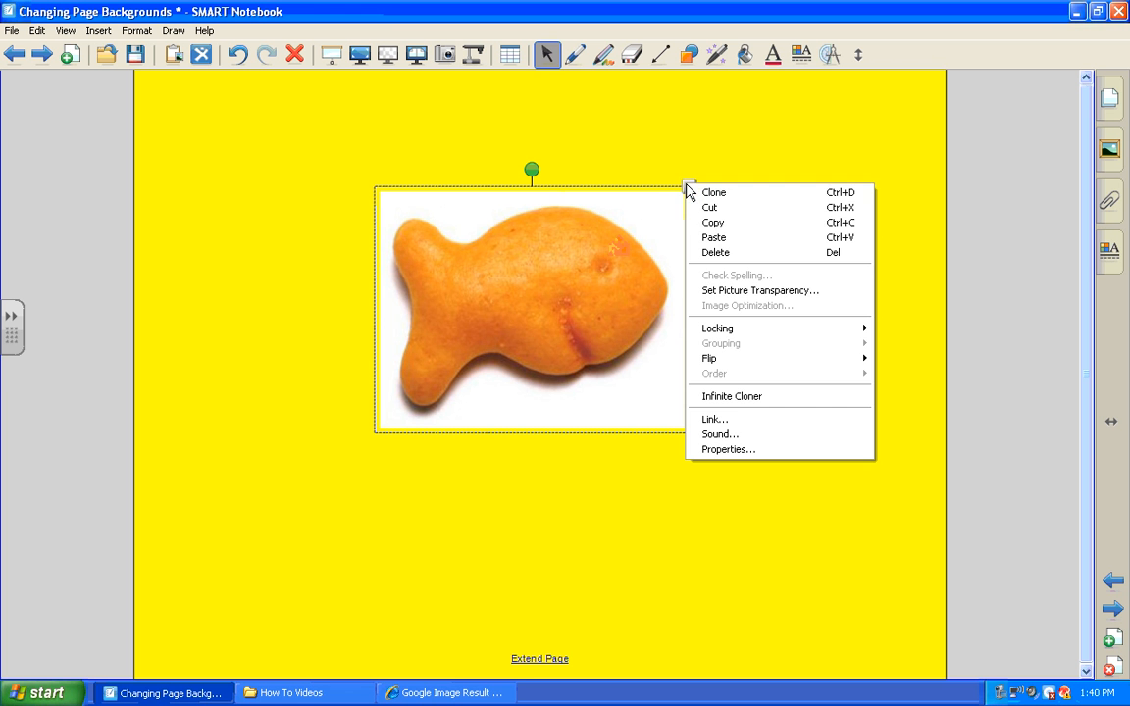
{"action": "left_click", "coordinate": [726, 292]}
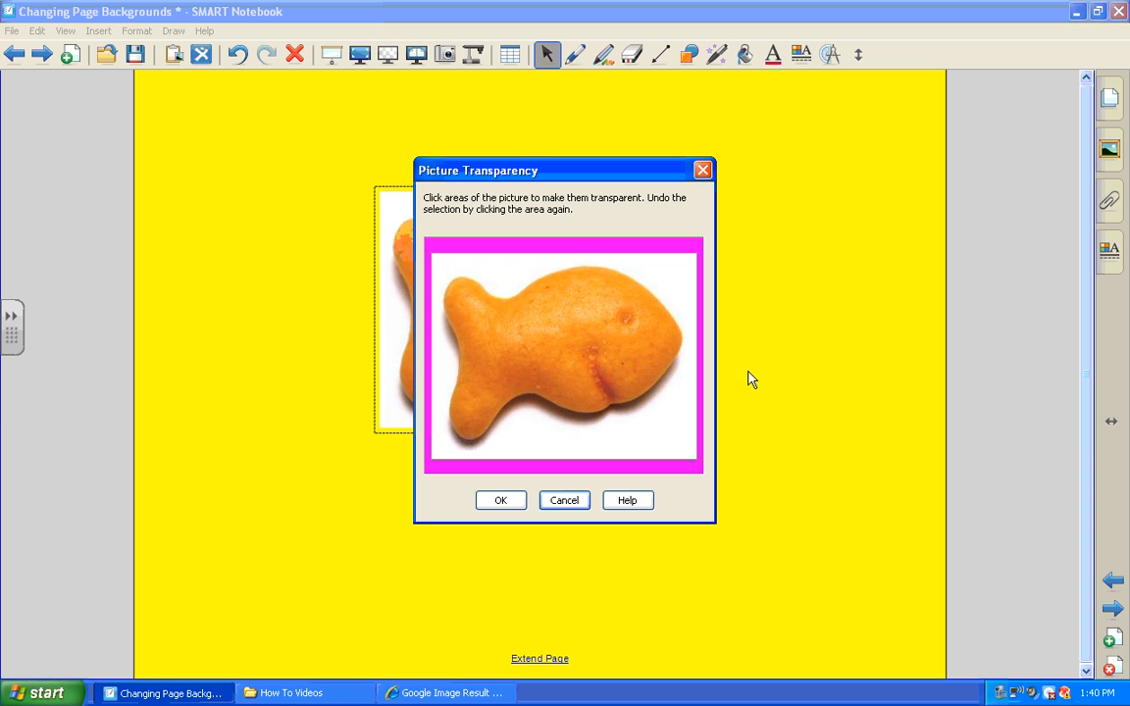
{"action": "left_click", "coordinate": [660, 279]}
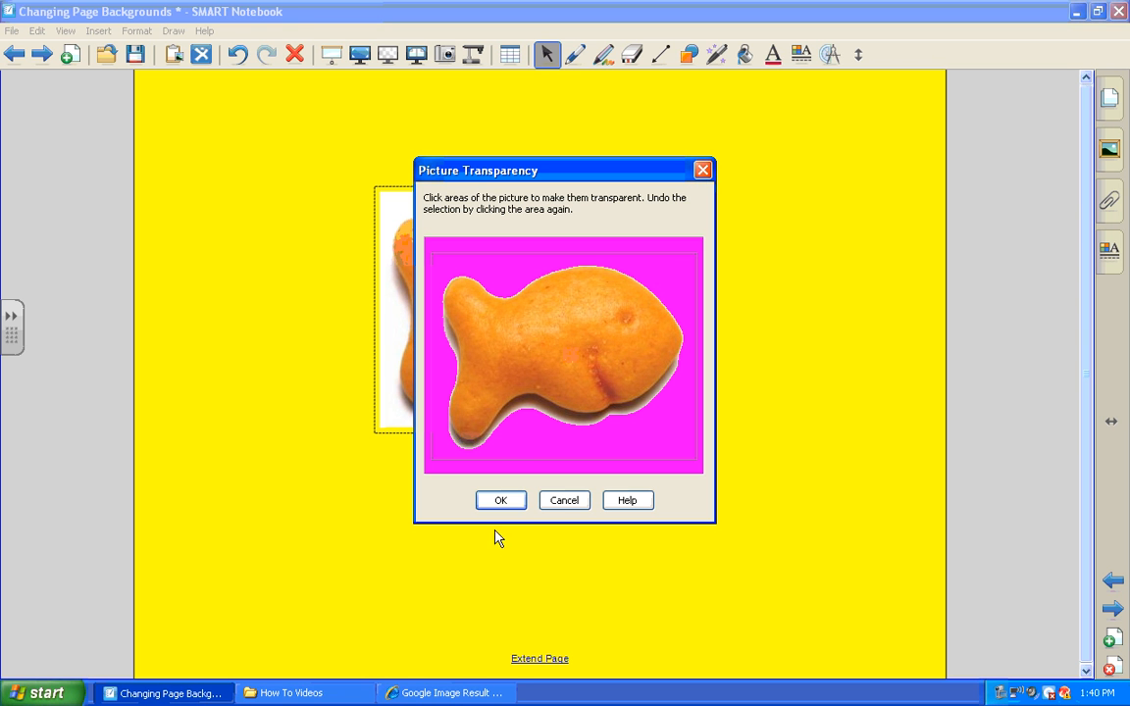
{"action": "left_click", "coordinate": [500, 501]}
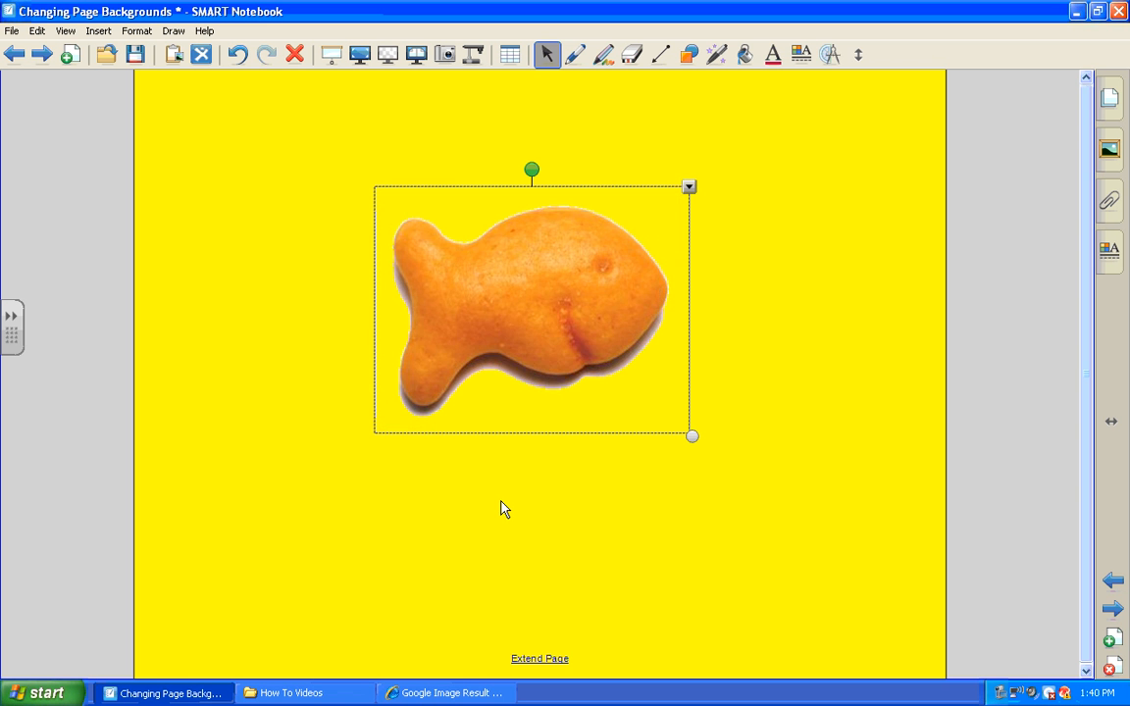
{"action": "left_click_drag", "start_coordinate": [495, 375], "coordinate": [430, 393]}
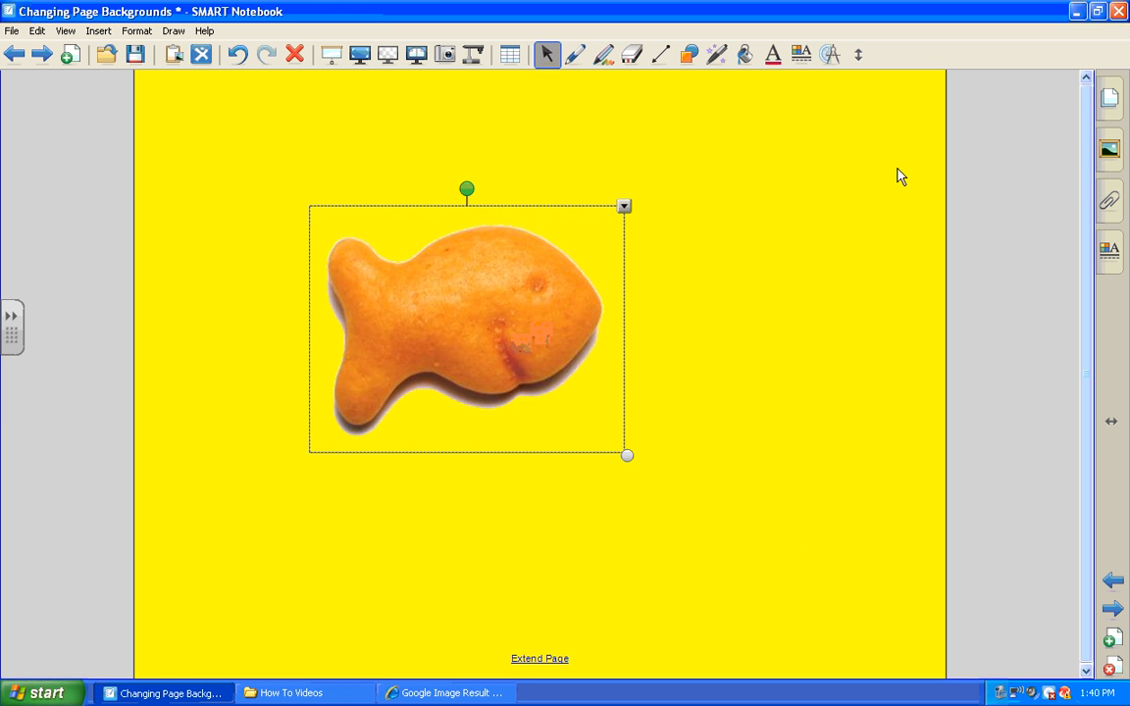
Step: Turn off auto-hide for the Gallery and add the transparent goldfish picture to My Content
{"action": "left_click", "coordinate": [1109, 147]}
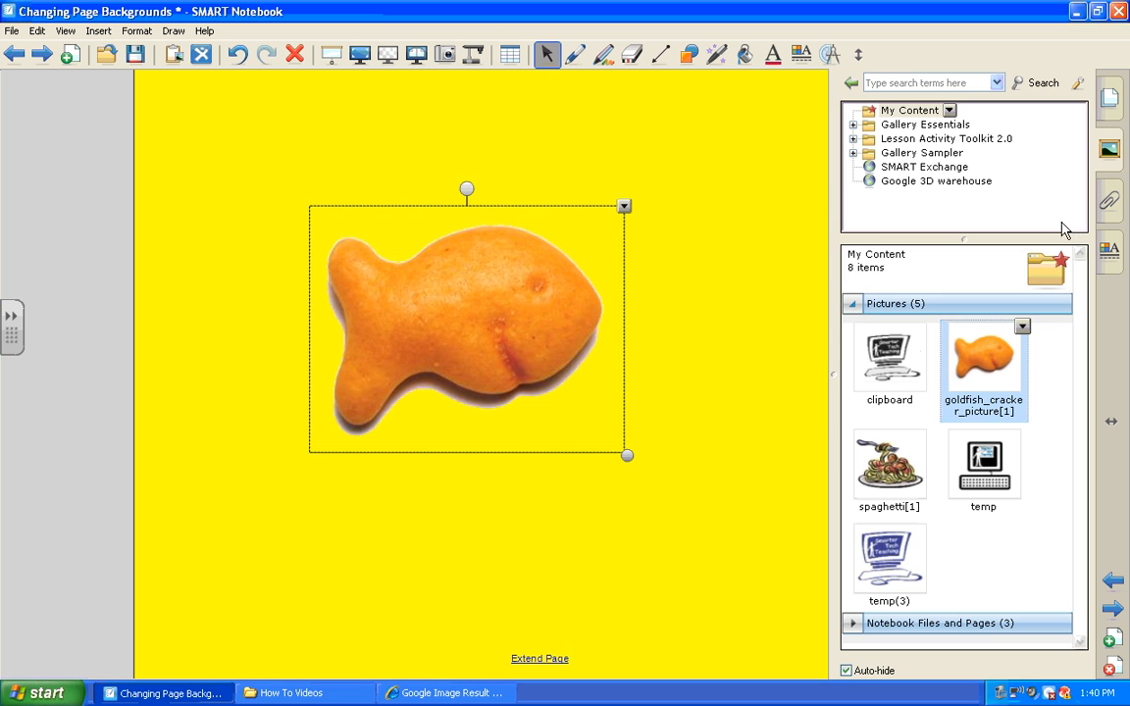
{"action": "left_click", "coordinate": [847, 671]}
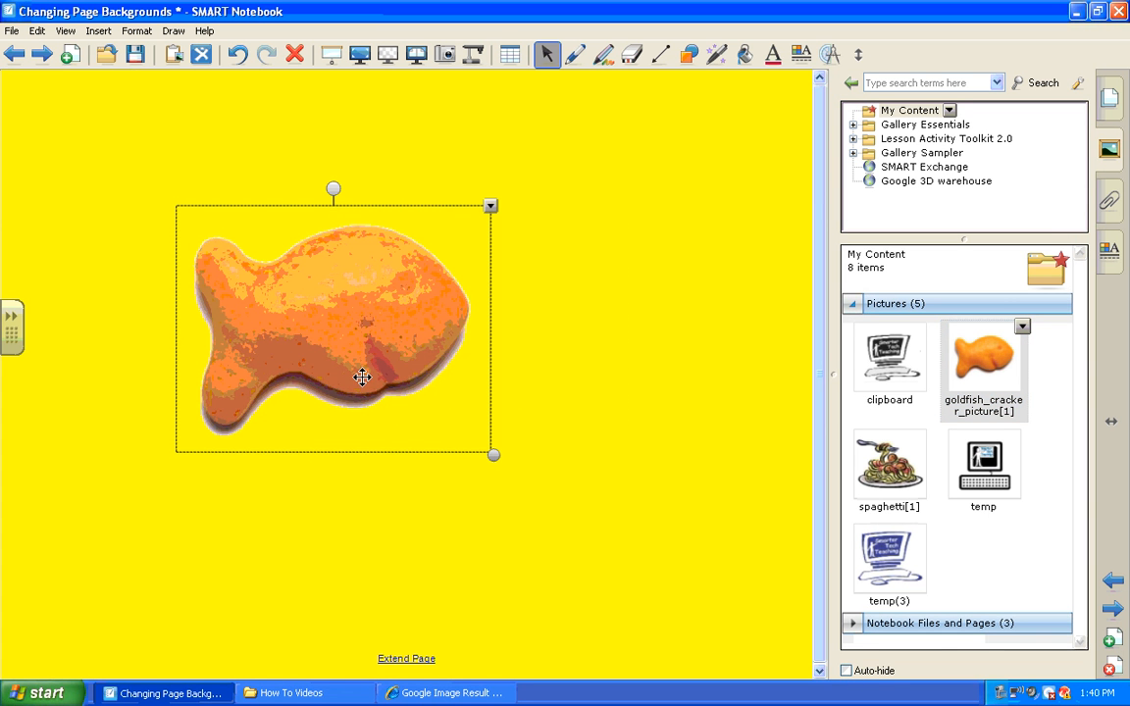
{"action": "left_click", "coordinate": [354, 335]}
{"action": "left_click_drag", "start_coordinate": [358, 338], "coordinate": [887, 113]}
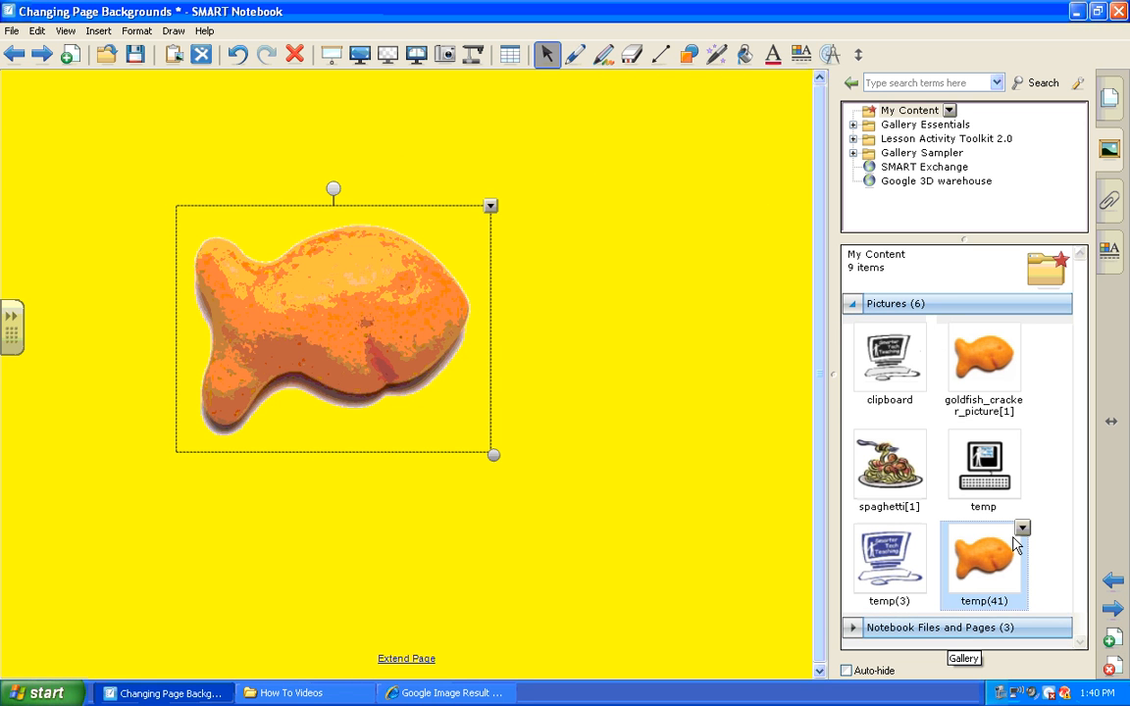
Step: Place the saved transparent goldfish and the spaghetti[1] picture from My Content onto the right part of the page
{"action": "left_click_drag", "start_coordinate": [1010, 551], "coordinate": [753, 439]}
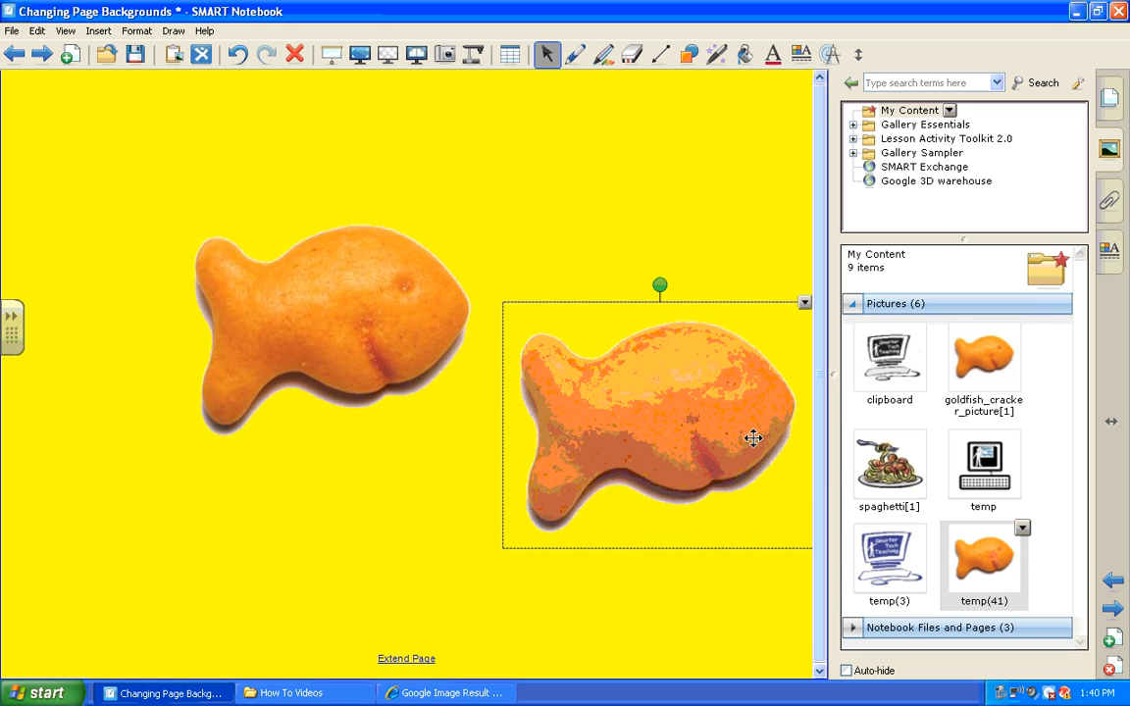
{"action": "left_click", "coordinate": [889, 478]}
{"action": "left_click_drag", "start_coordinate": [890, 477], "coordinate": [666, 267]}
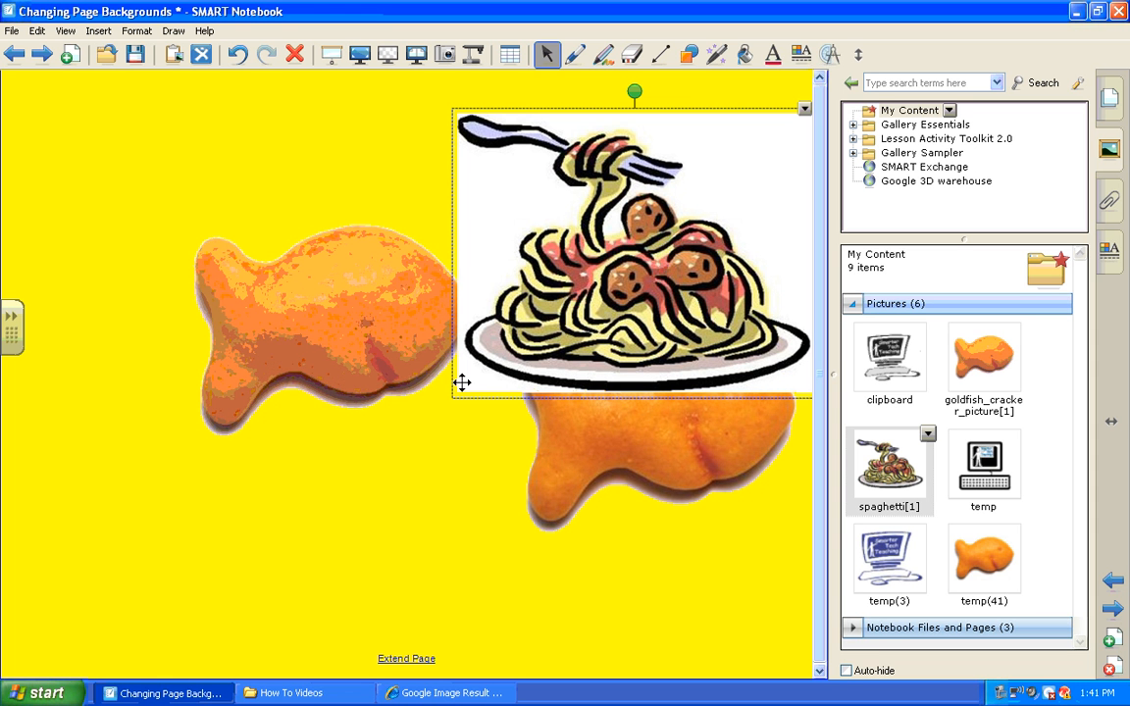
Step: Go to the closing "Thank you!" page
{"action": "left_click", "coordinate": [1114, 610]}
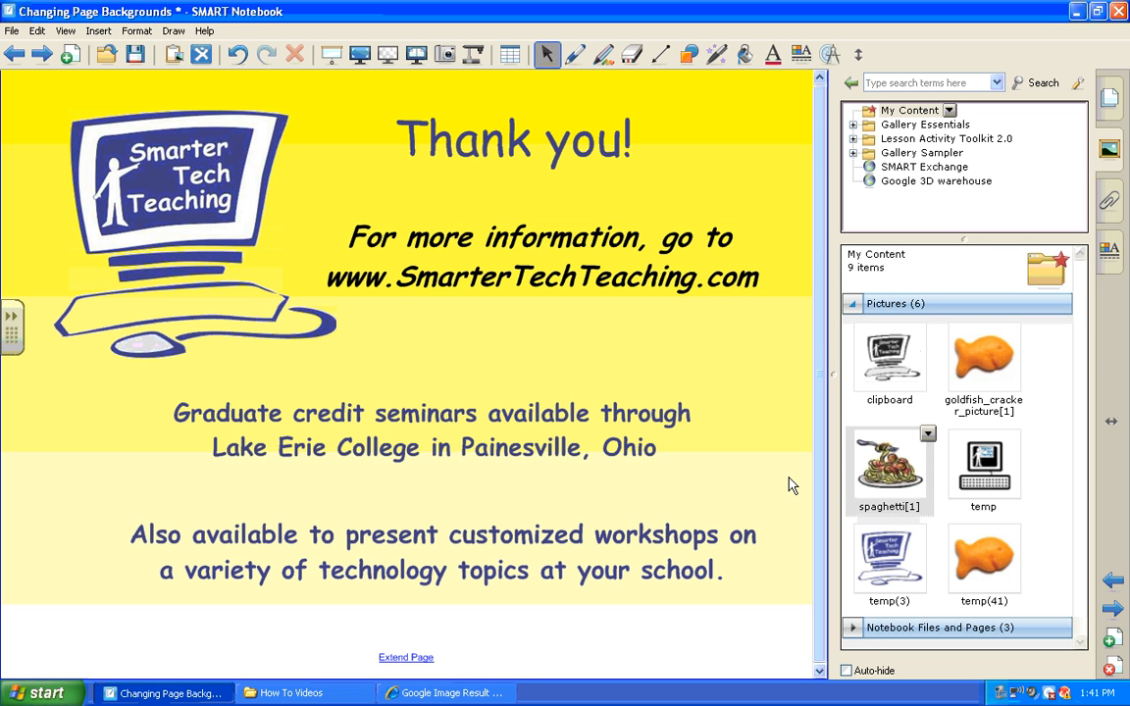
{"action": "left_click", "coordinate": [998, 694]}
{"action": "right_click", "coordinate": [998, 694]}
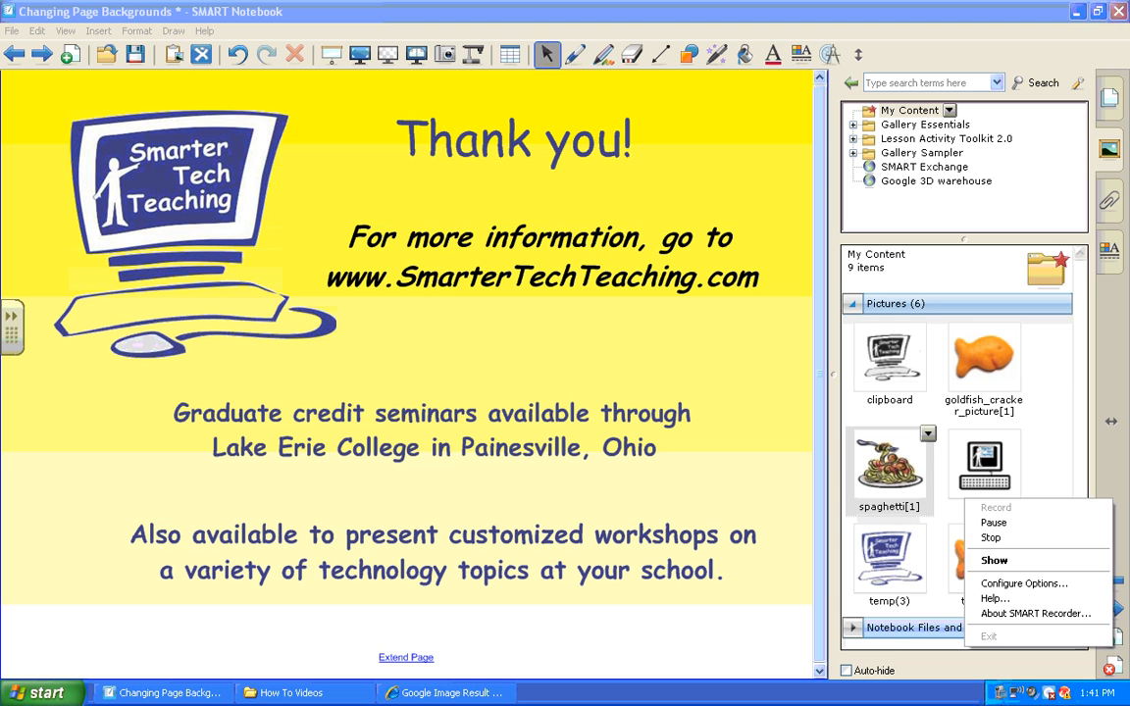
{"action": "right_click", "coordinate": [998, 694]}
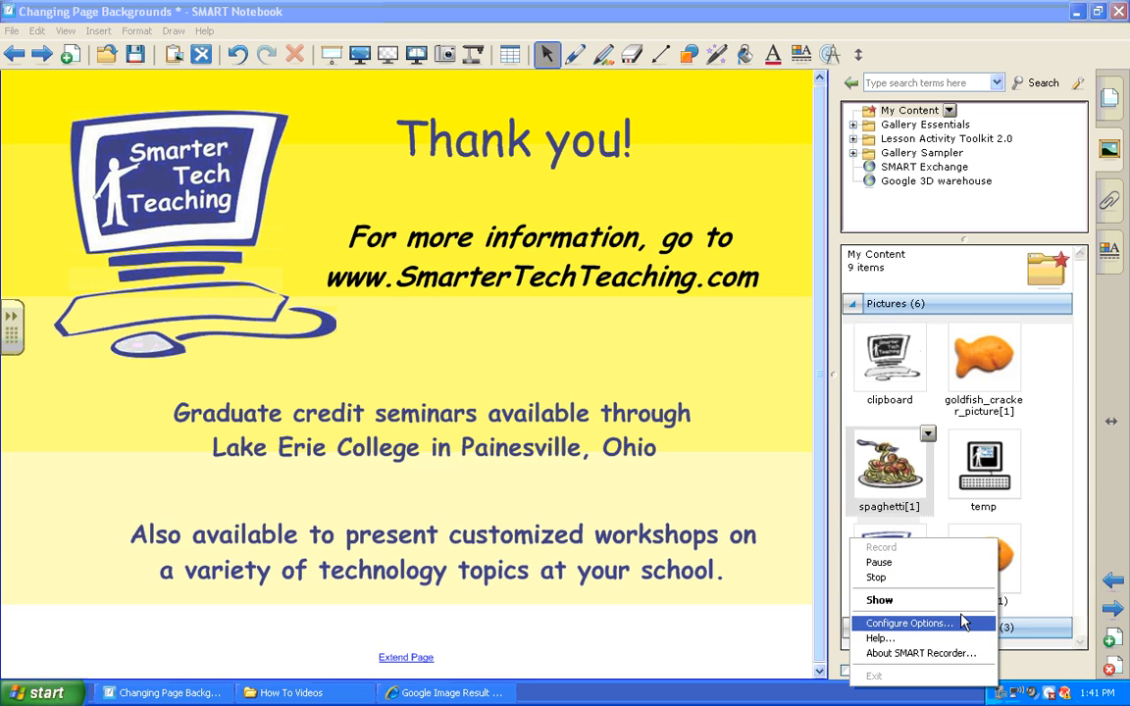